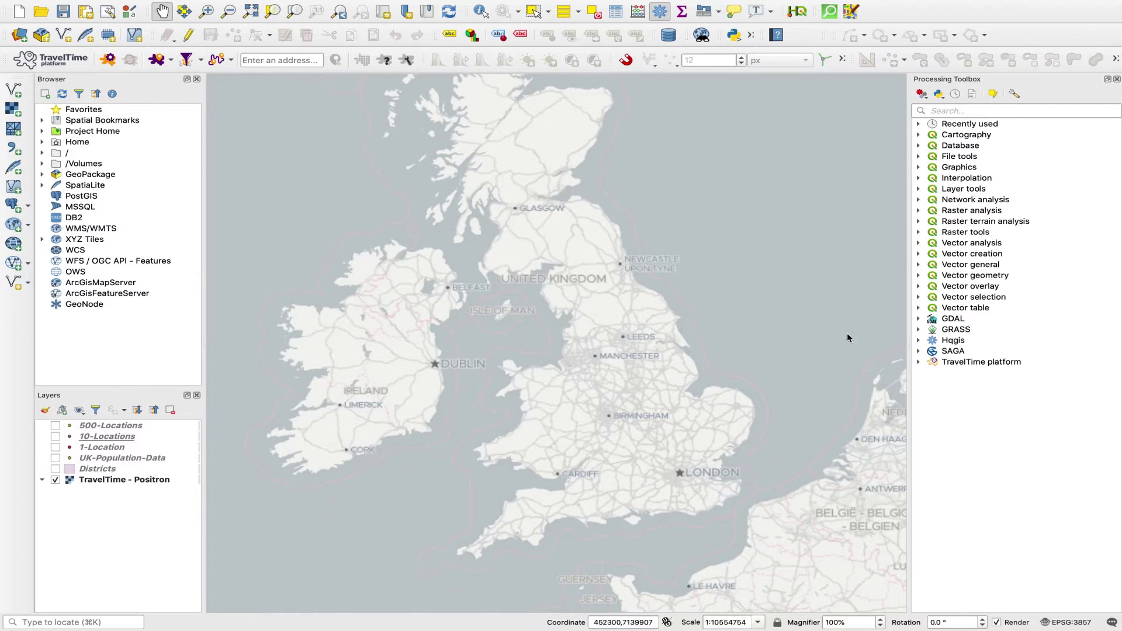
# Expand TravelTime platform and its Advanced group to list Routes, Time Filter and Time Map
pyautogui.click(917, 362)
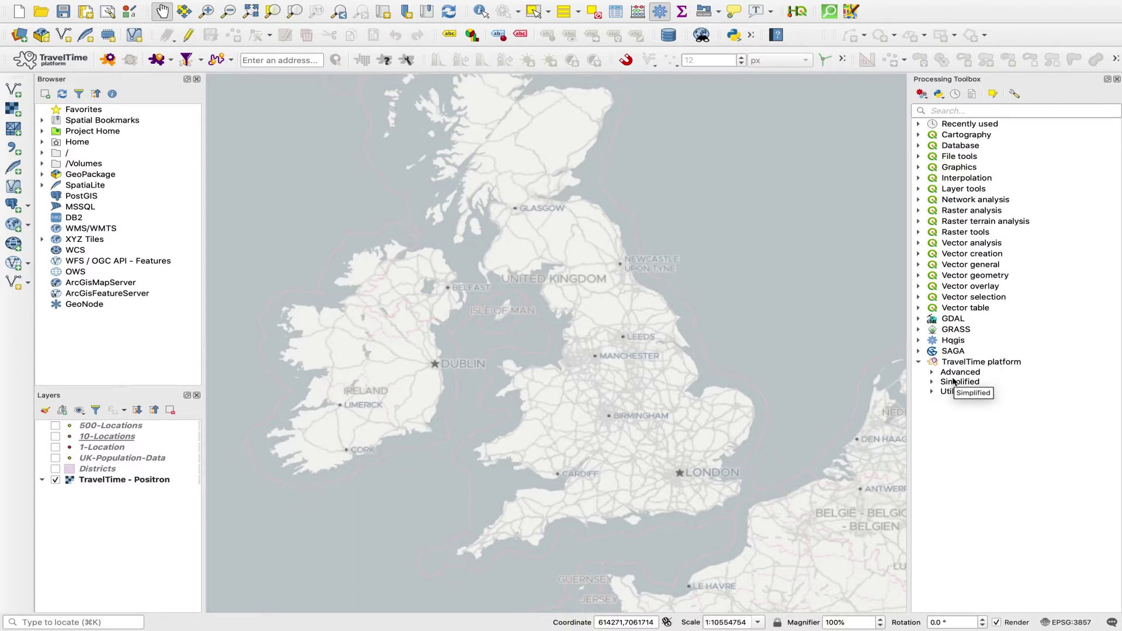
pyautogui.click(932, 372)
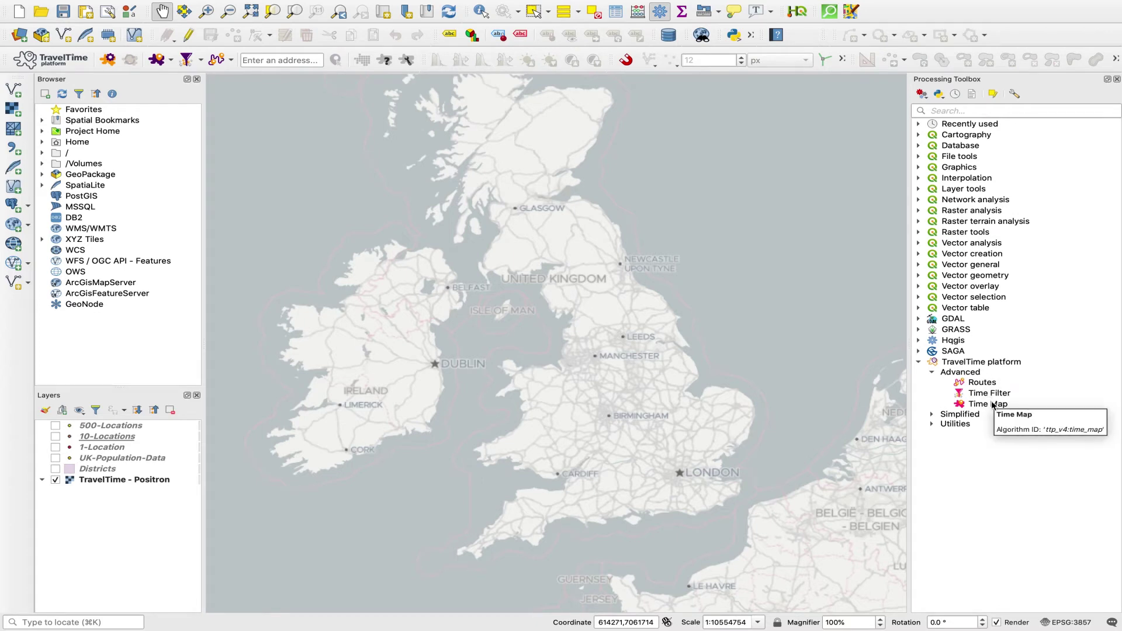
# Open the Time Map algorithm dialog and reposition it up and to the right
pyautogui.doubleClick(987, 404)
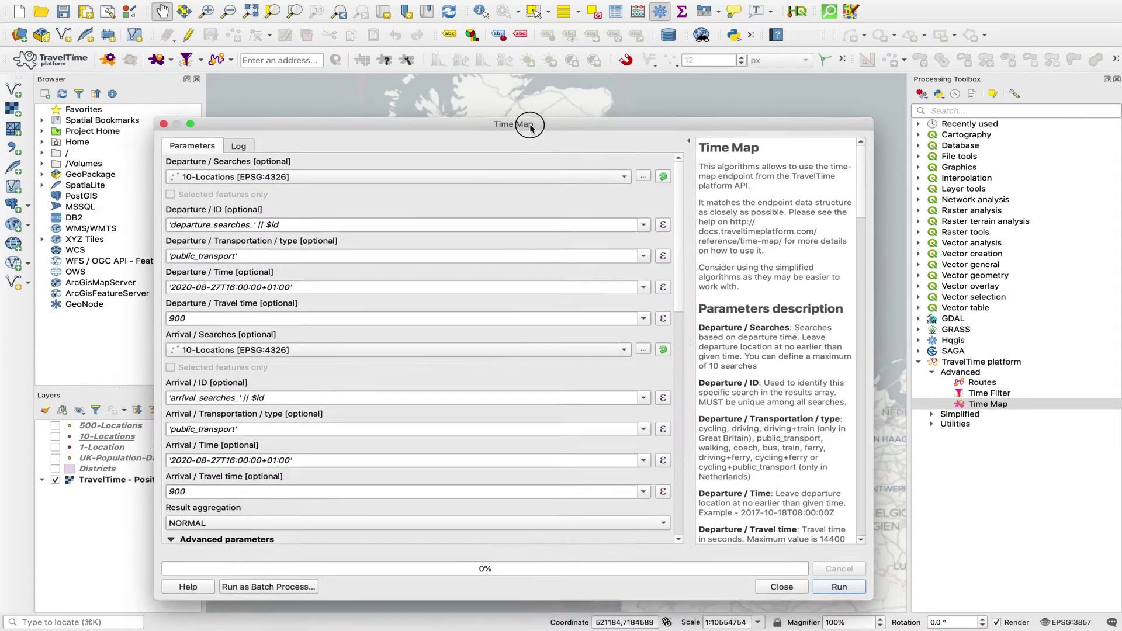
pyautogui.moveTo(531, 128); pyautogui.dragTo(561, 100)
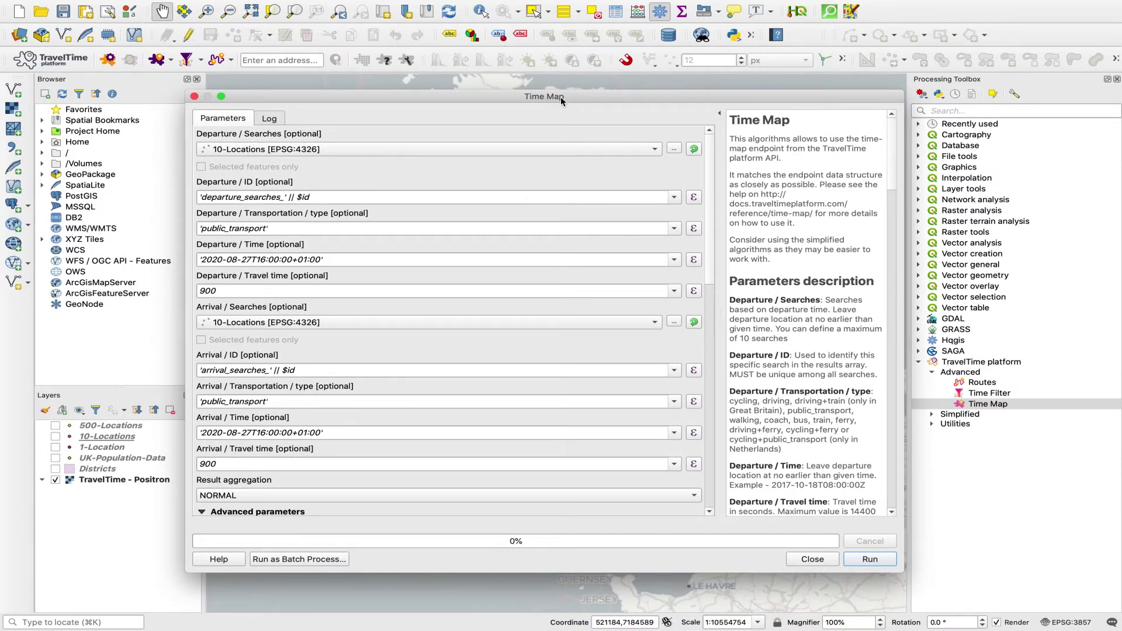
pyautogui.moveTo(560, 96); pyautogui.dragTo(583, 97)
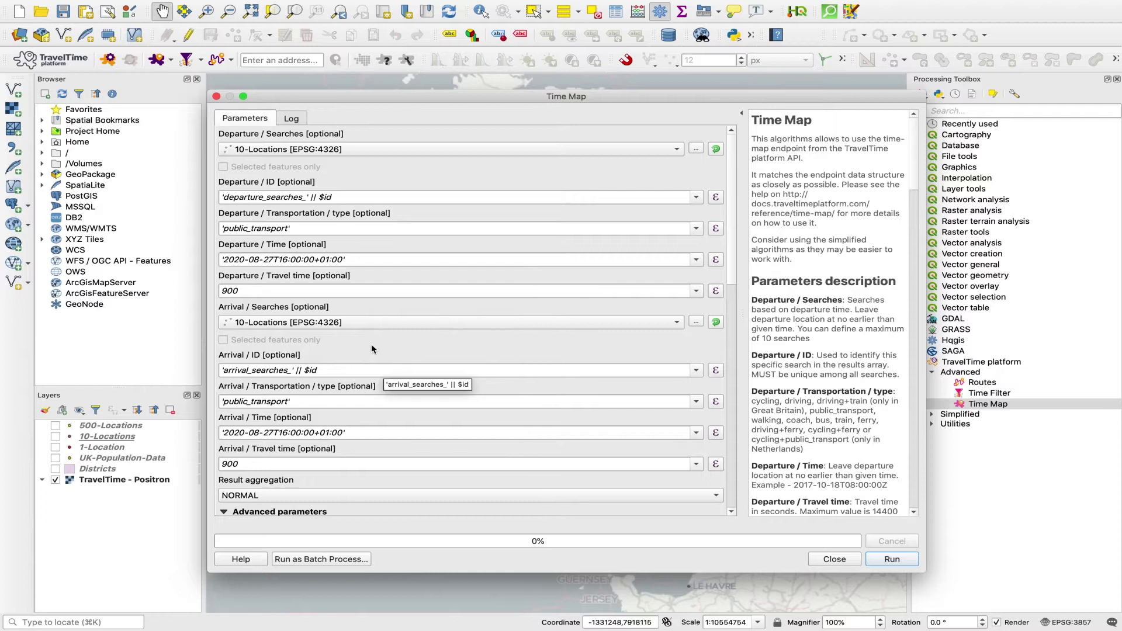
# Set arrival searches to no layer, keep 10-Locations for departures, and list departure ID fields
pyautogui.click(365, 322)
pyautogui.click(365, 302)
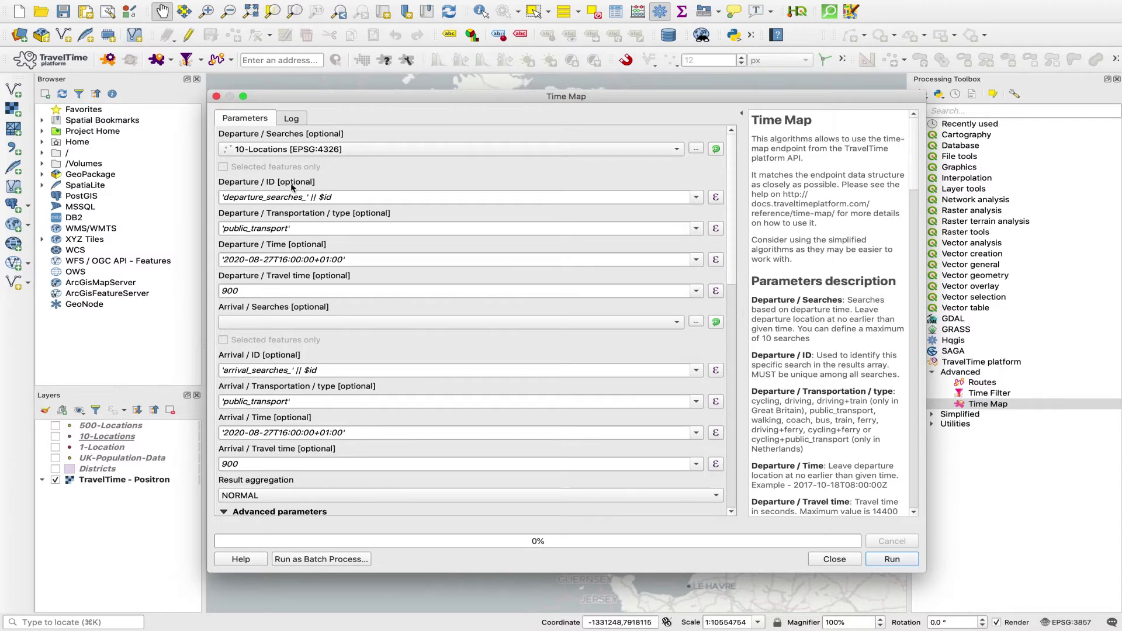
pyautogui.moveTo(311, 97); pyautogui.dragTo(321, 88)
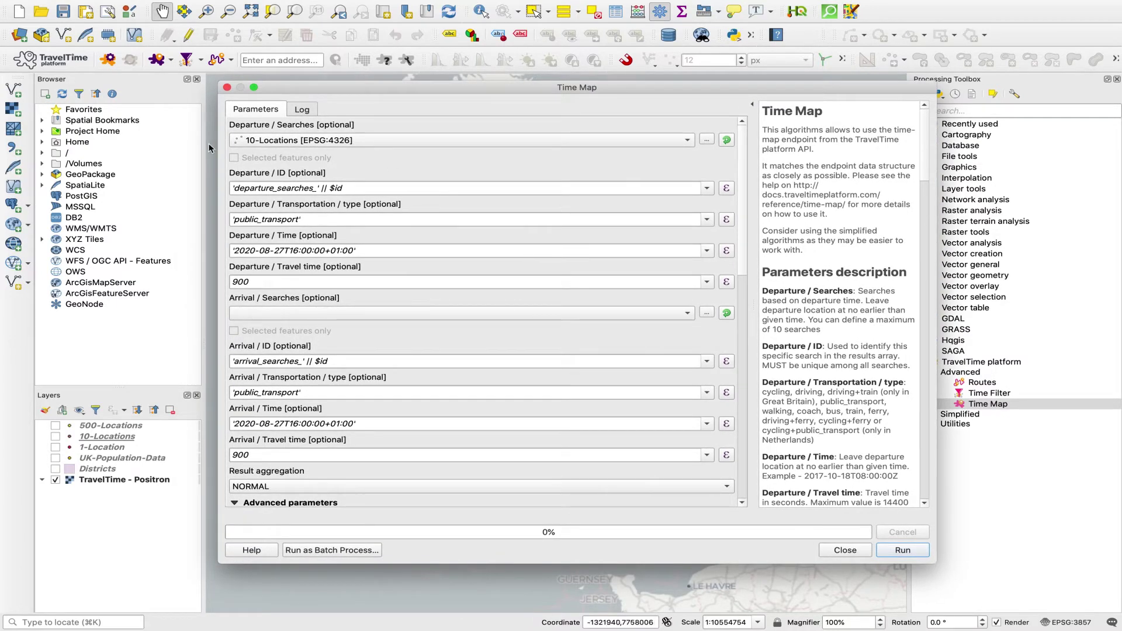
pyautogui.click(273, 141)
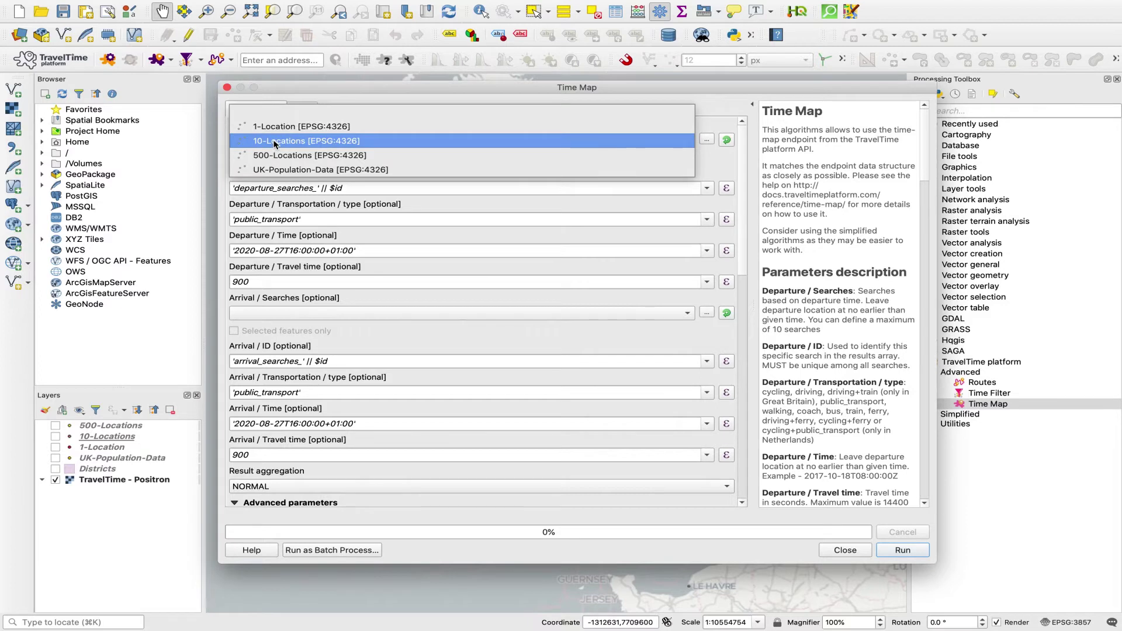
pyautogui.click(286, 143)
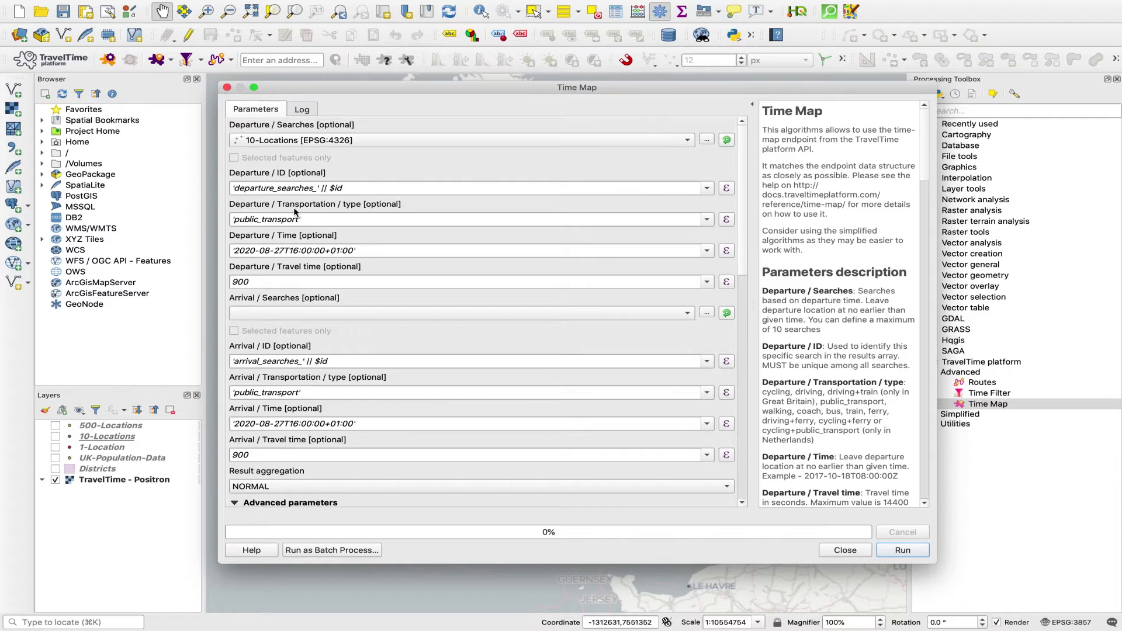
pyautogui.click(706, 189)
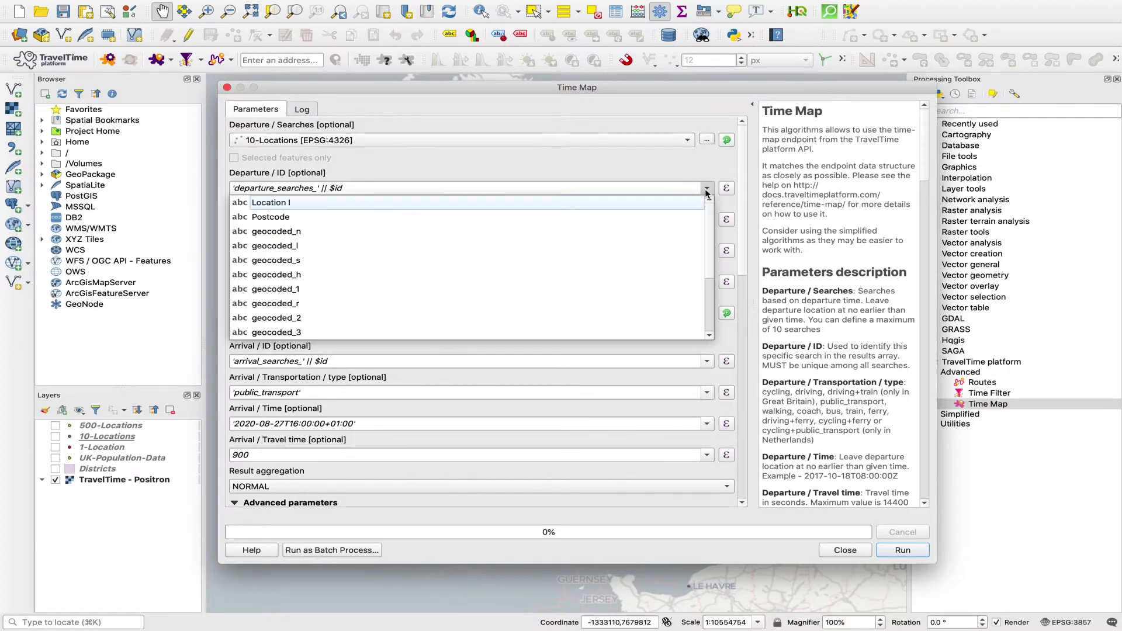
# Choose Postcode for Departure / ID and enter 3600 as the departure travel time
pyautogui.click(314, 218)
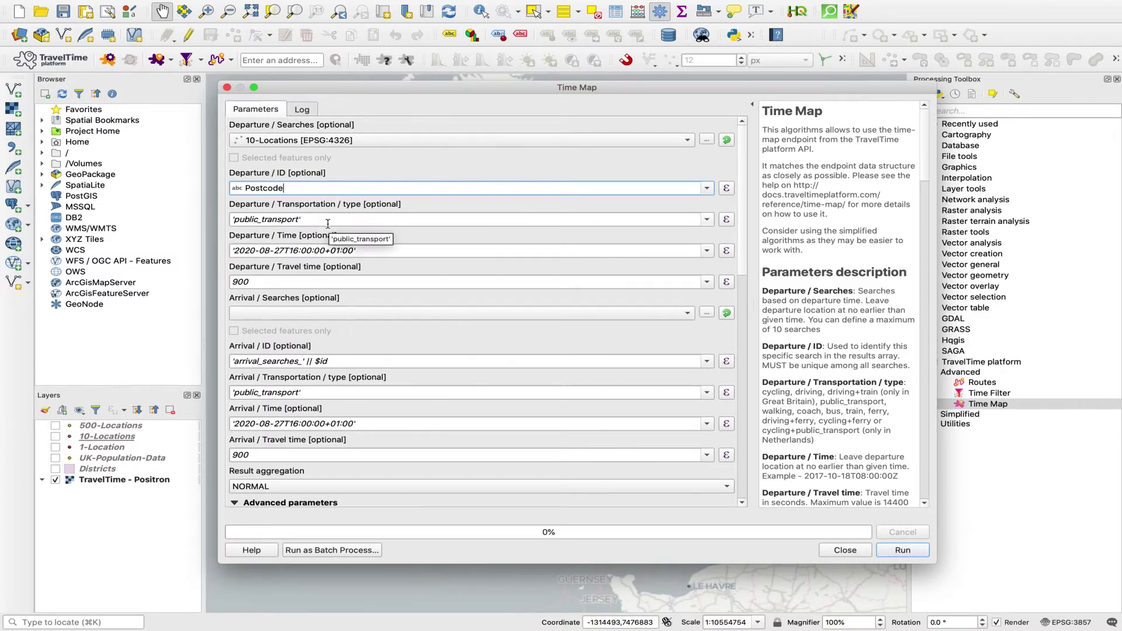
pyautogui.doubleClick(299, 285)
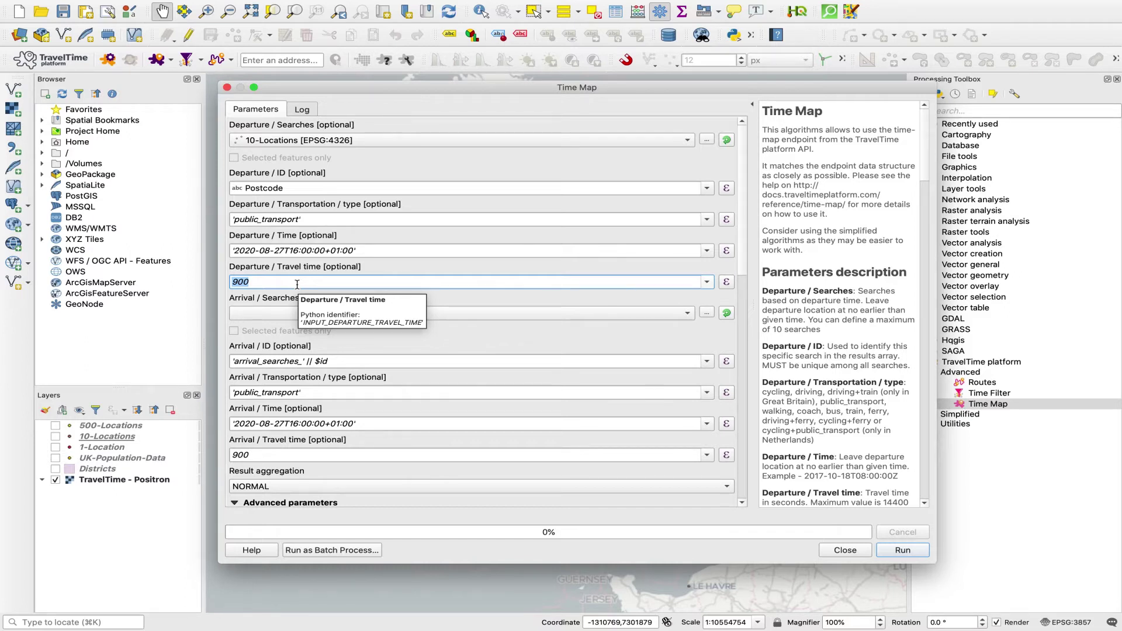
pyautogui.write('3600')
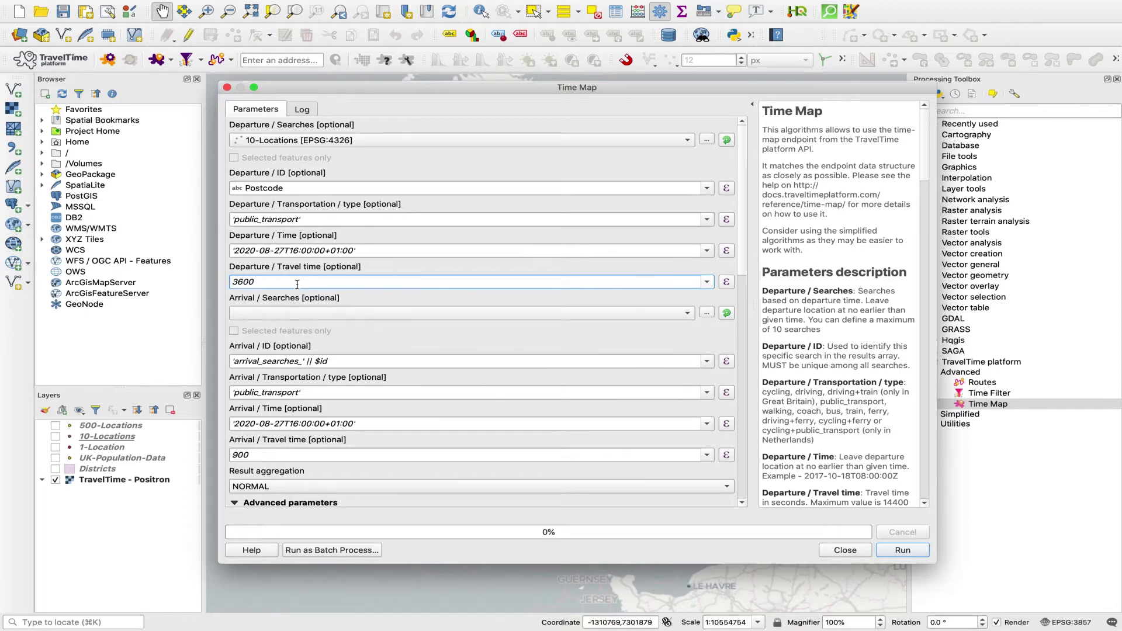
pyautogui.scroll(-5, 736, 201)
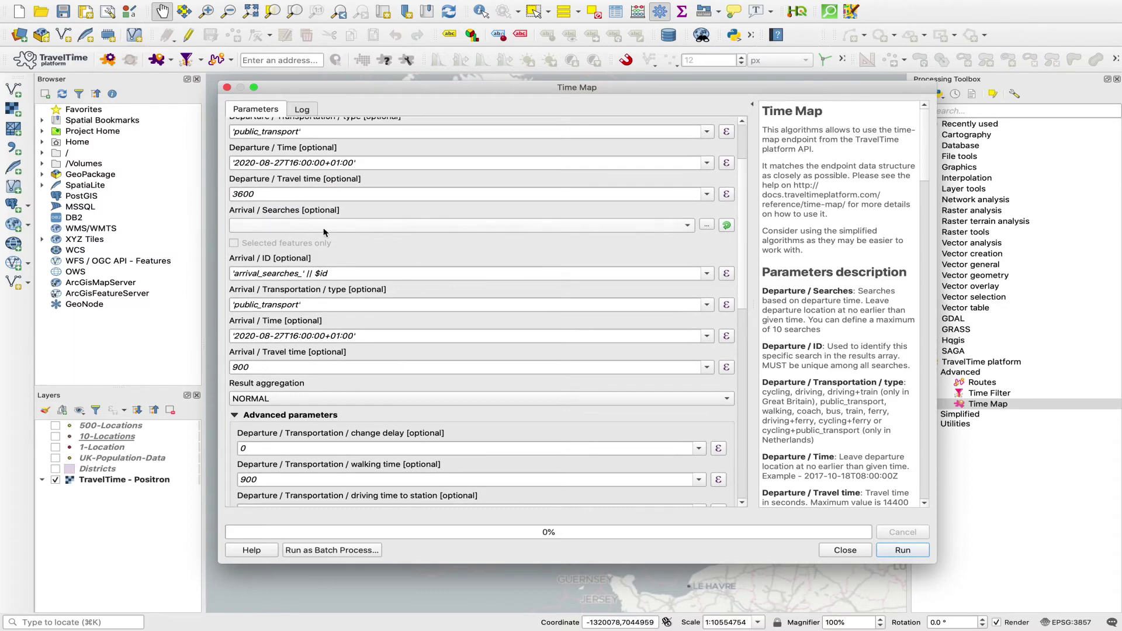
pyautogui.moveTo(748, 226); pyautogui.dragTo(745, 323)
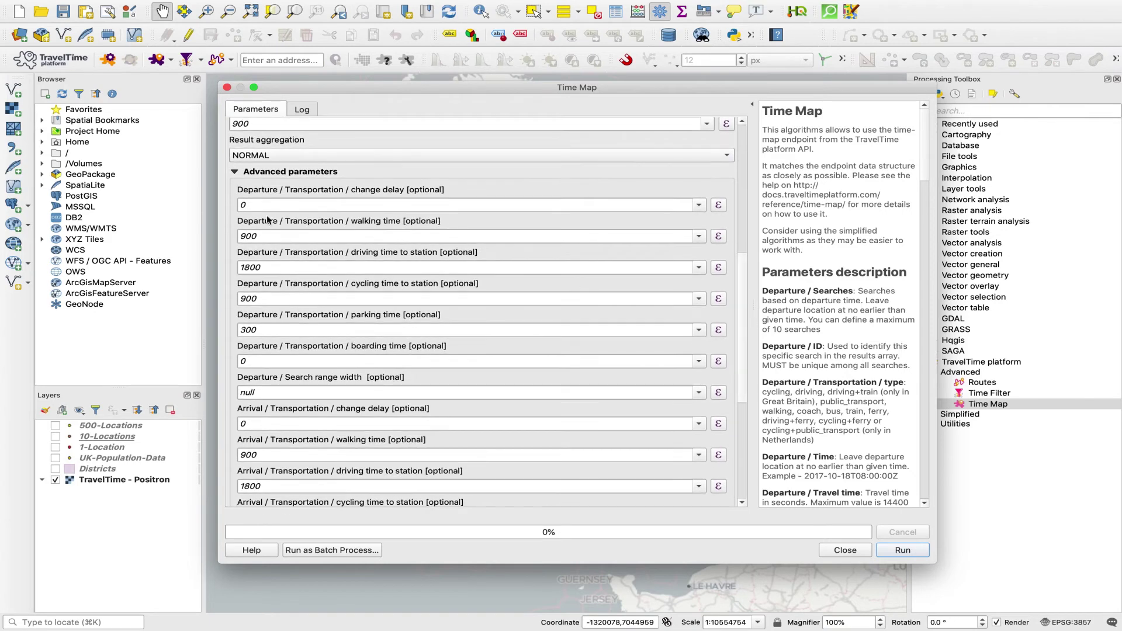
pyautogui.click(325, 156)
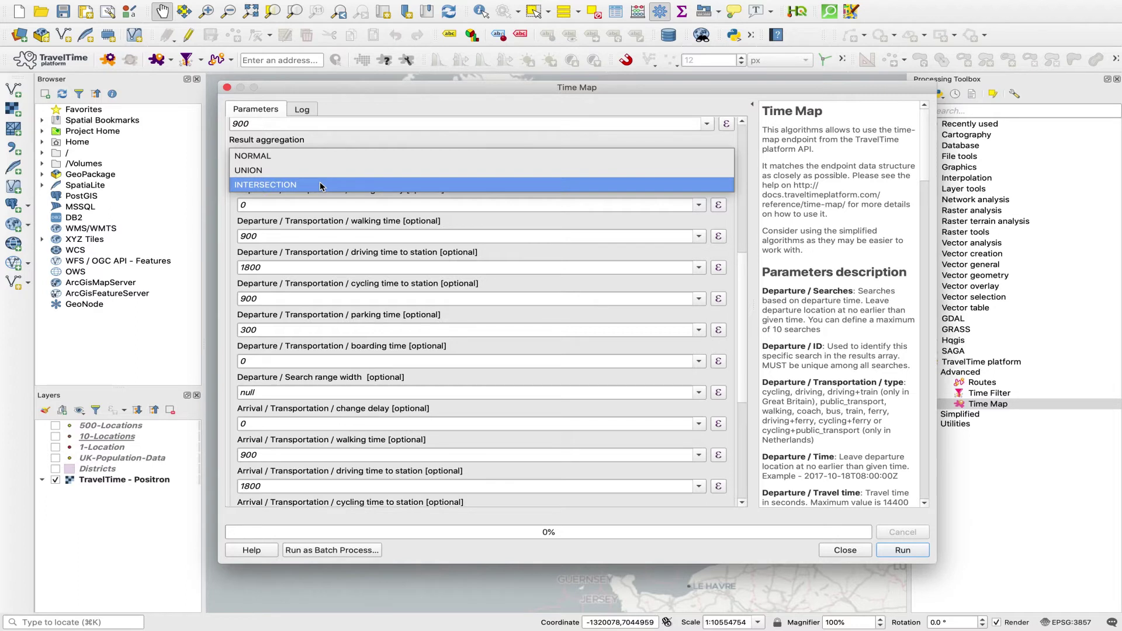
pyautogui.click(270, 156)
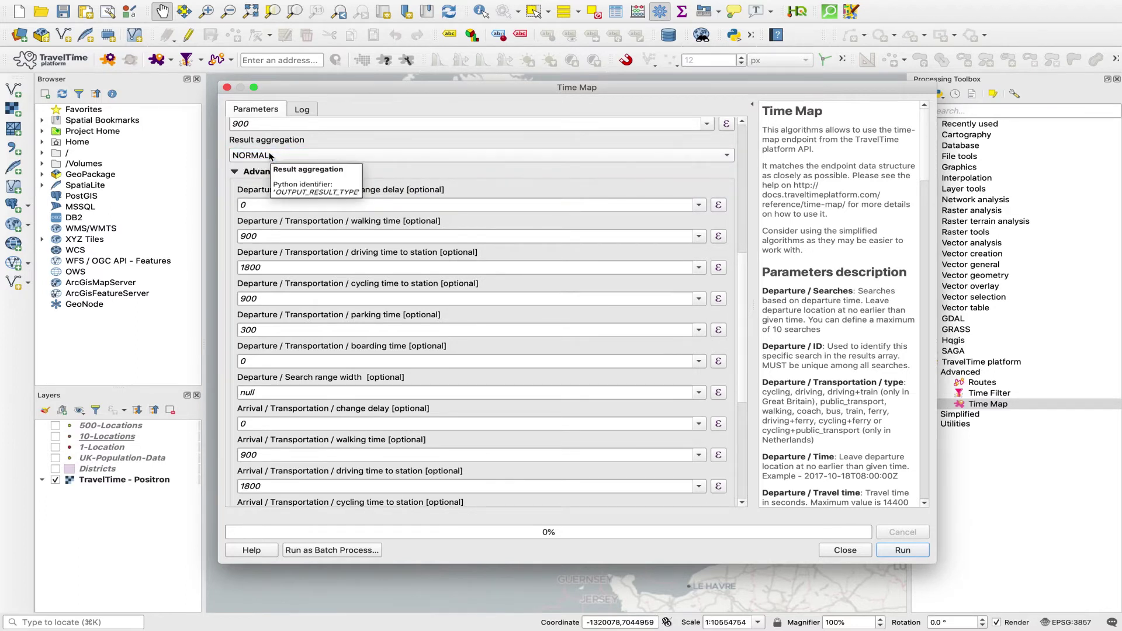
pyautogui.click(234, 171)
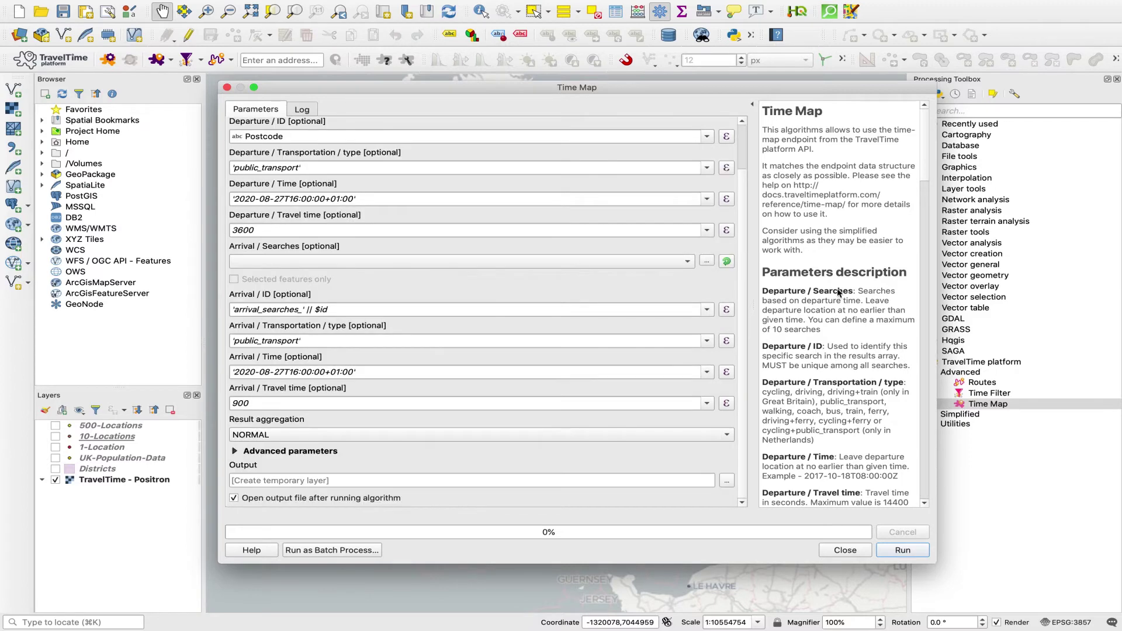
# Expand Advanced parameters to reveal walking 900, driving 1800 and parking 300 second defaults
pyautogui.click(234, 451)
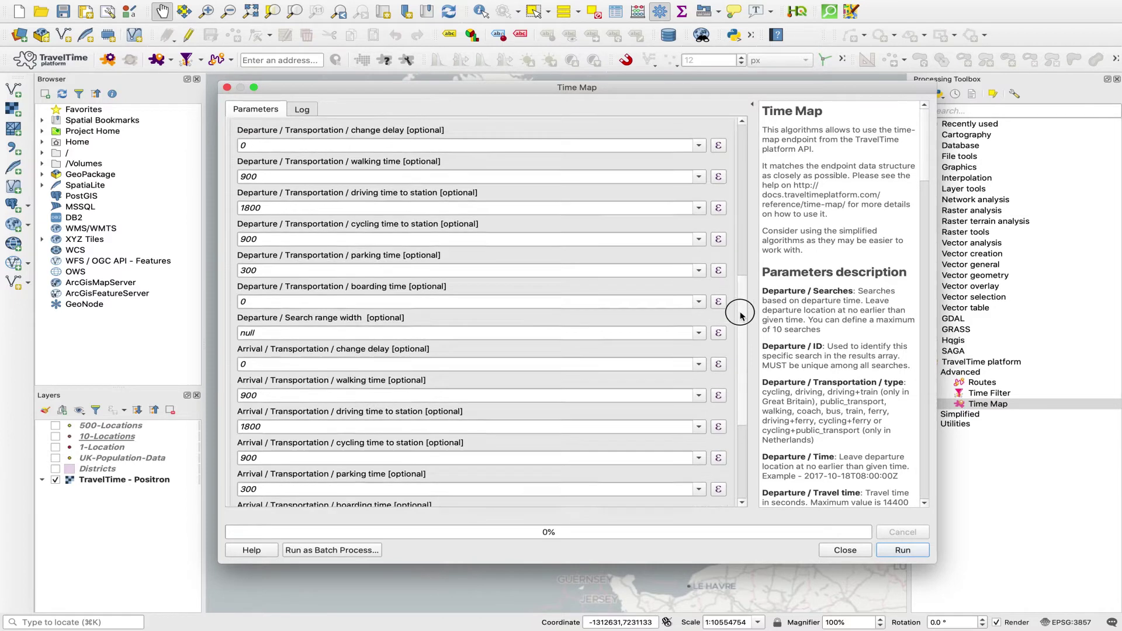
pyautogui.moveTo(740, 315)
pyautogui.mouseDown()
pyautogui.moveTo(739, 356)
pyautogui.moveTo(745, 313)
pyautogui.mouseUp()
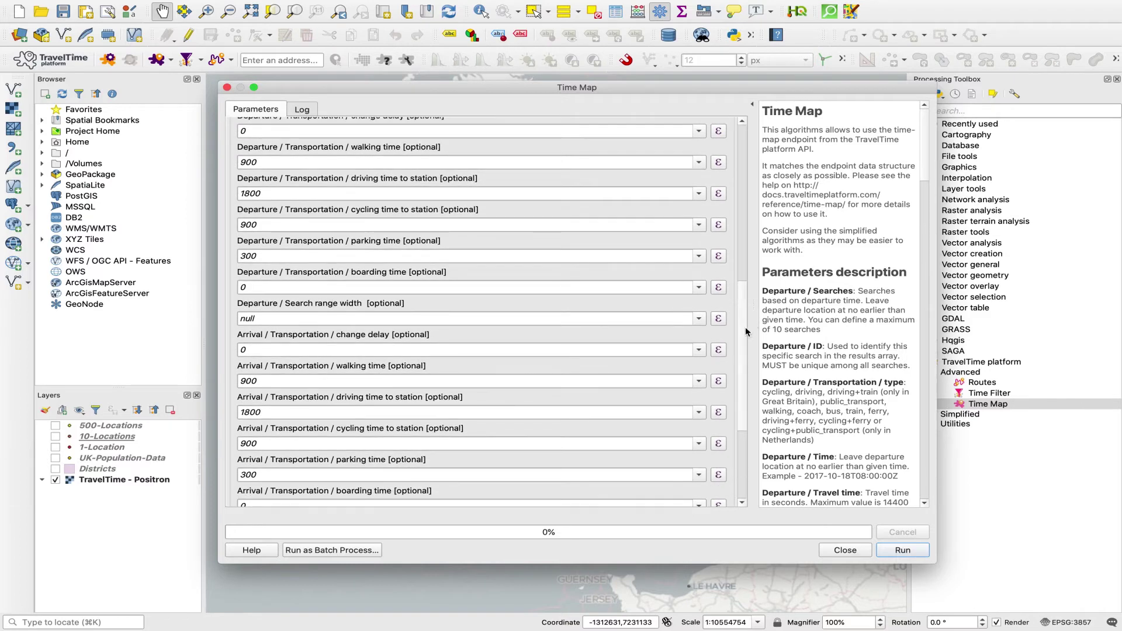
pyautogui.scroll(3, 745, 327)
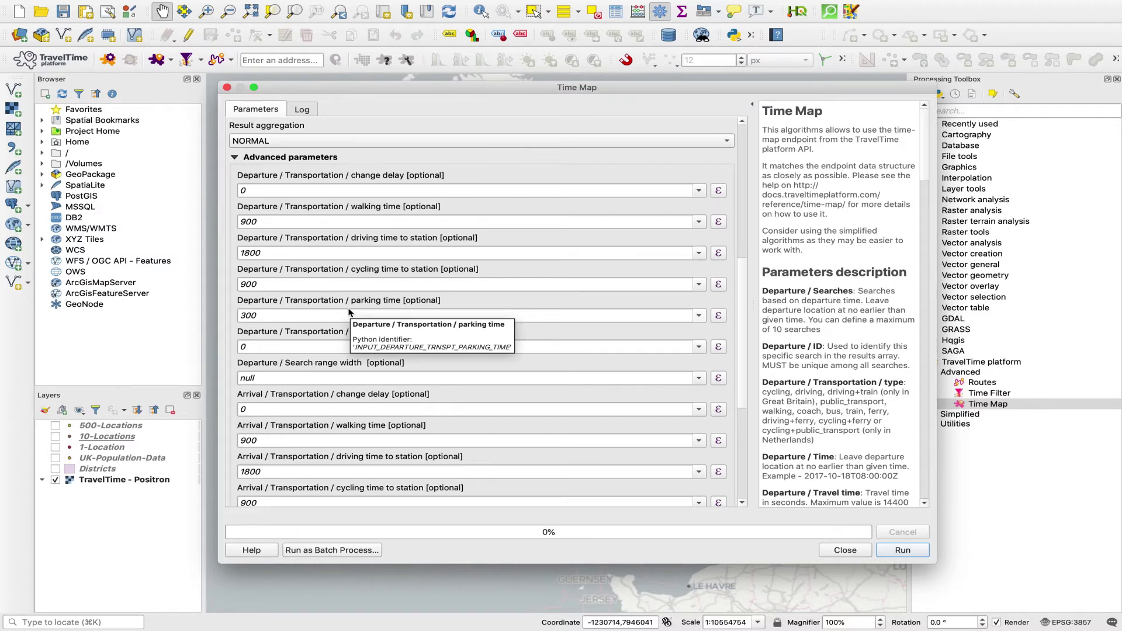
pyautogui.click(299, 188)
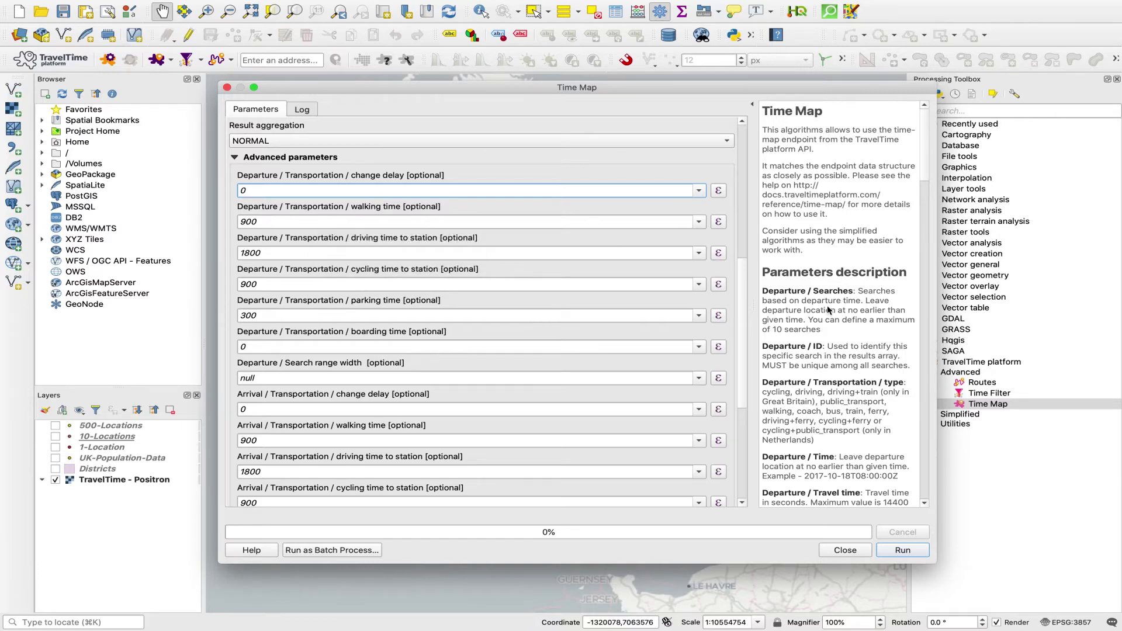
pyautogui.scroll(-2, 837, 288)
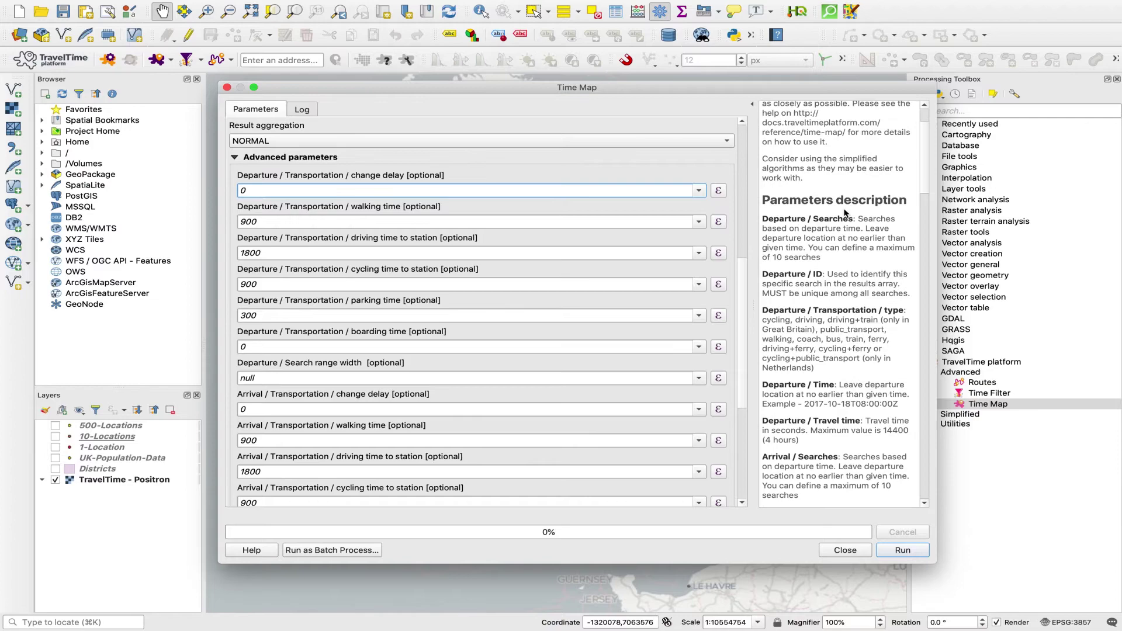
pyautogui.scroll(-5, 846, 214)
pyautogui.scroll(5, 922, 213)
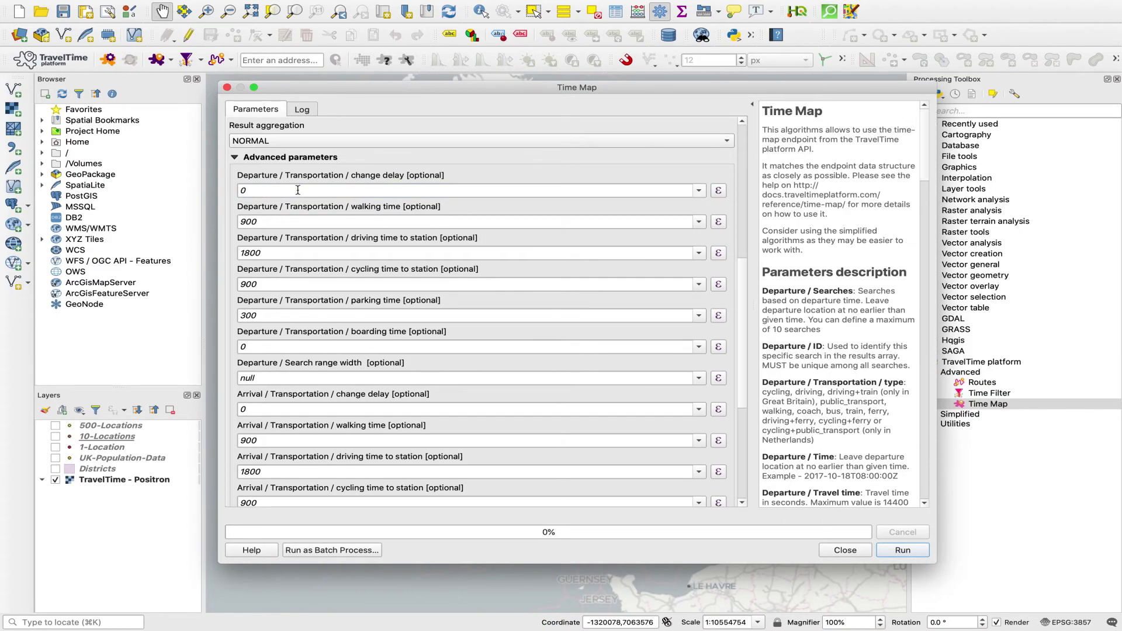
pyautogui.click(277, 222)
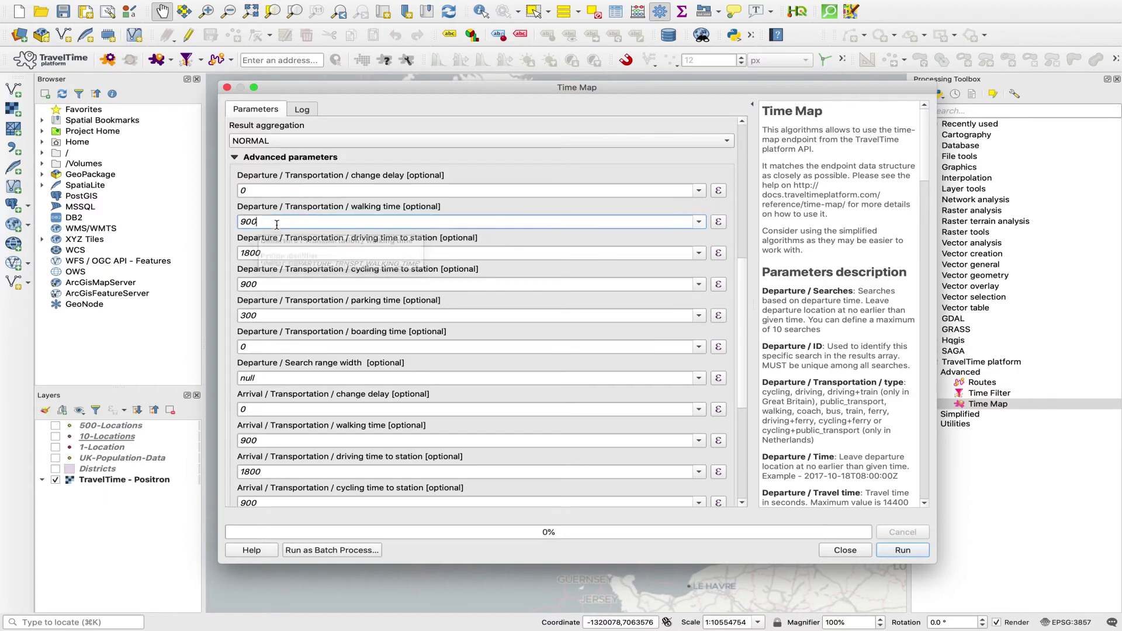
pyautogui.click(369, 222)
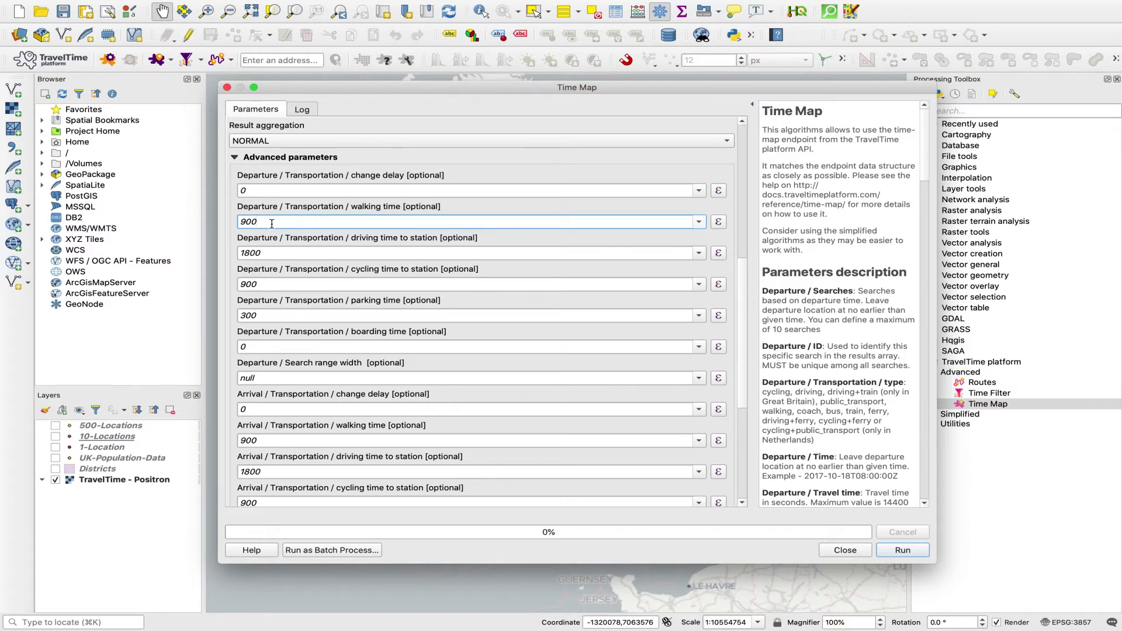
pyautogui.click(240, 224)
# Replace null with 3600 in Departure / Search range width, leaving the arrival width null
pyautogui.moveTo(745, 310); pyautogui.dragTo(736, 419)
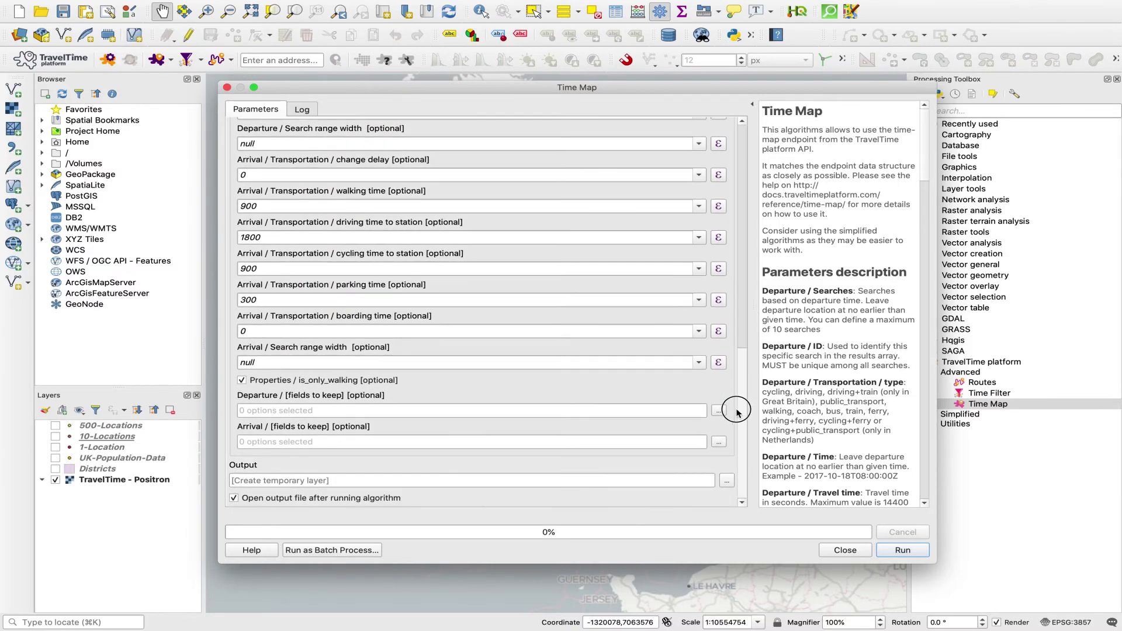
pyautogui.click(275, 364)
pyautogui.moveTo(742, 365); pyautogui.dragTo(740, 325)
pyautogui.doubleClick(257, 250)
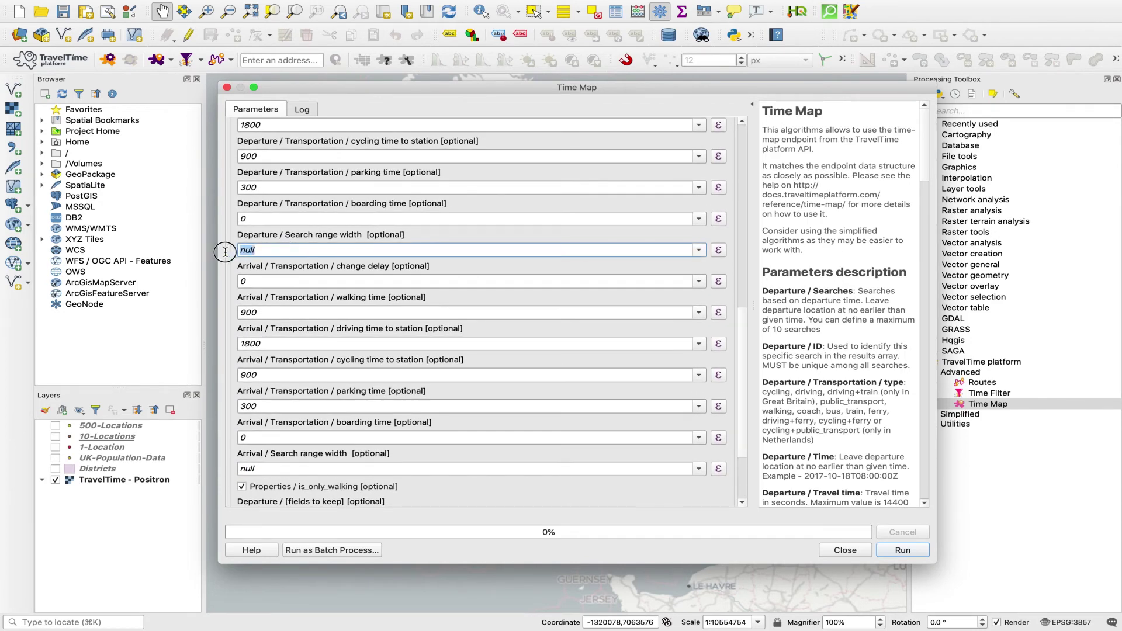
pyautogui.click(274, 252)
pyautogui.moveTo(742, 357); pyautogui.dragTo(750, 135)
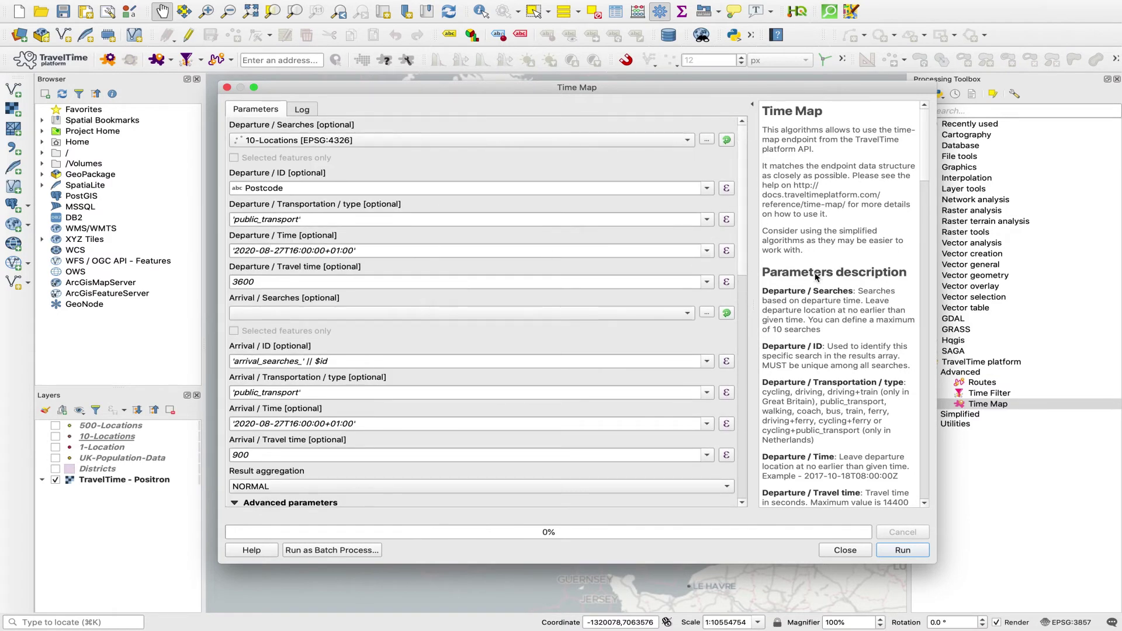
pyautogui.moveTo(740, 210); pyautogui.dragTo(740, 370)
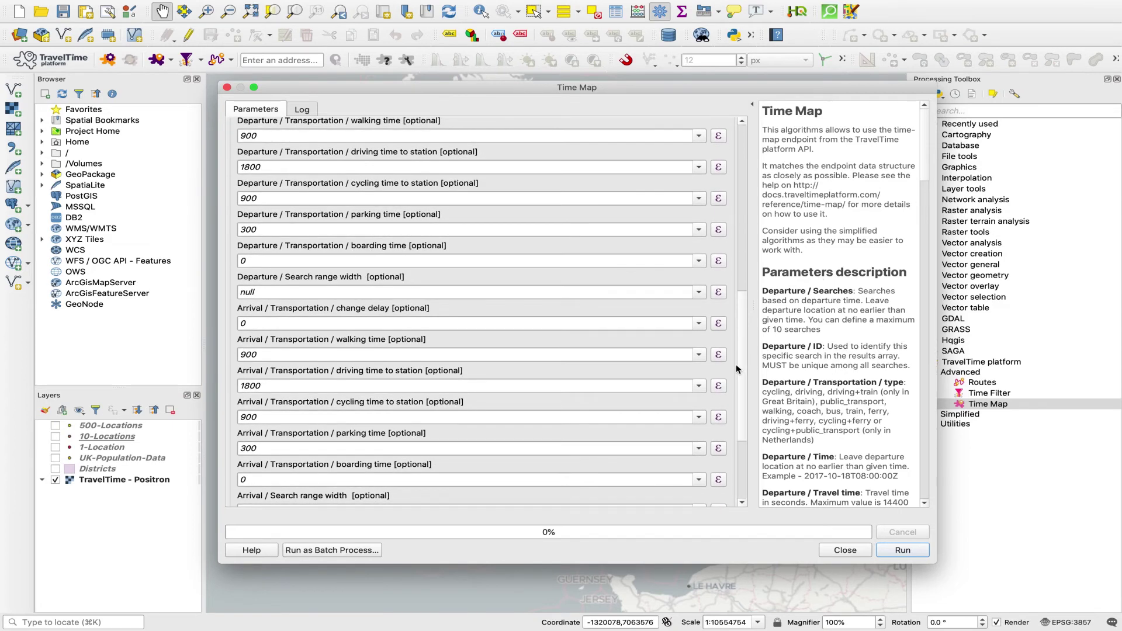
pyautogui.click(257, 290)
pyautogui.click(280, 292)
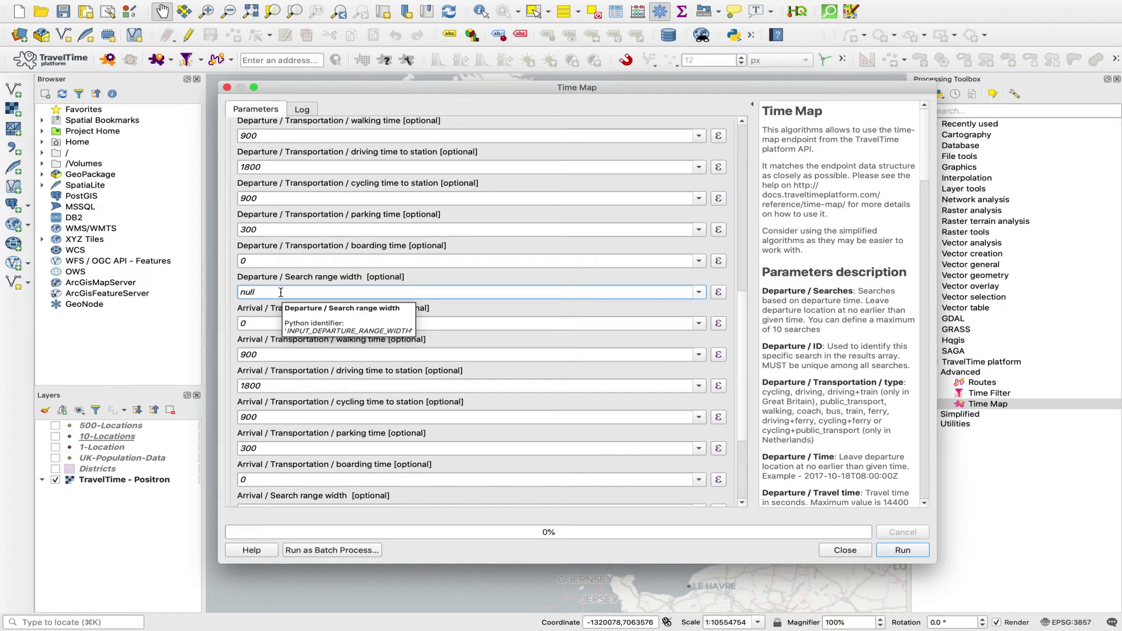
pyautogui.click(281, 292)
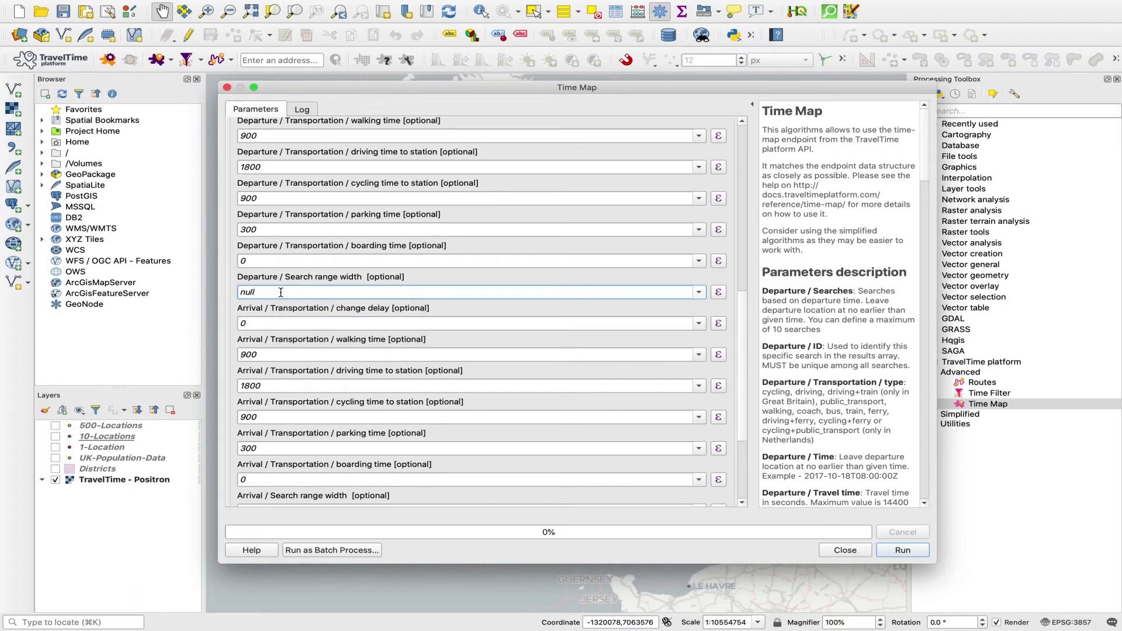
pyautogui.doubleClick(261, 292)
pyautogui.write('3600')
pyautogui.moveTo(741, 347); pyautogui.dragTo(745, 426)
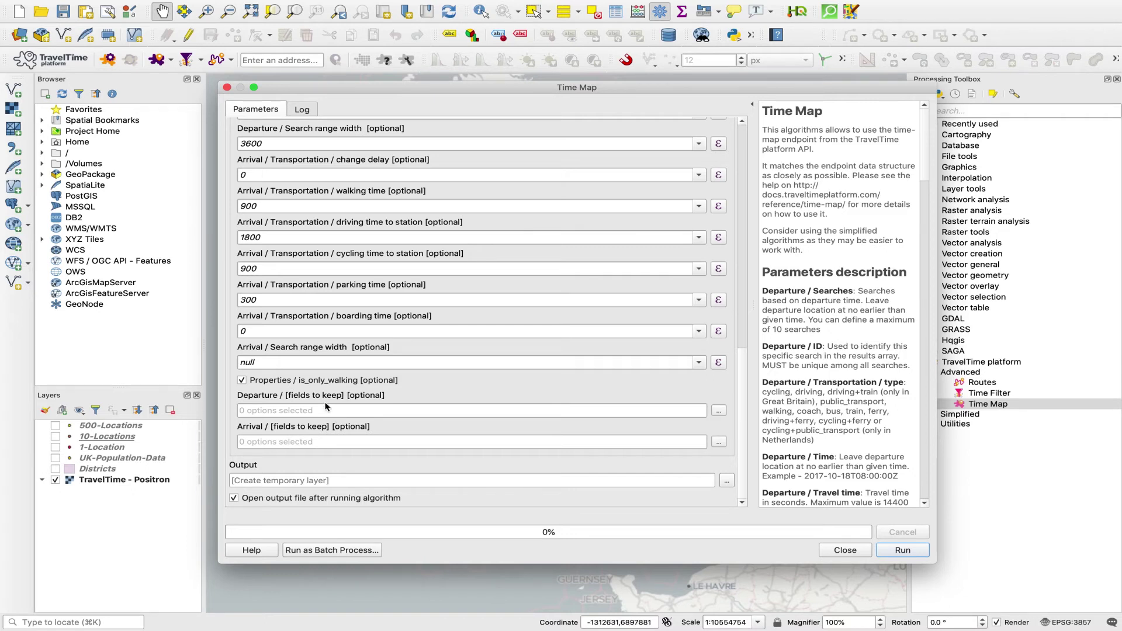
# Tick Location I and Postcode as the departure fields to keep and confirm
pyautogui.click(718, 411)
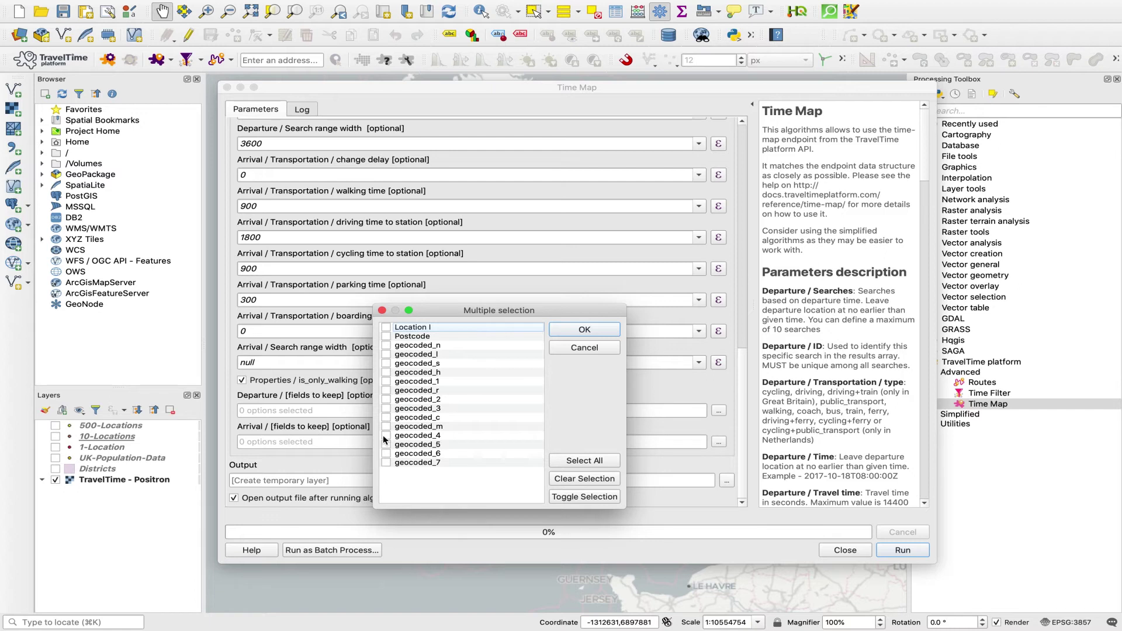
pyautogui.click(385, 327)
pyautogui.click(385, 337)
pyautogui.click(386, 336)
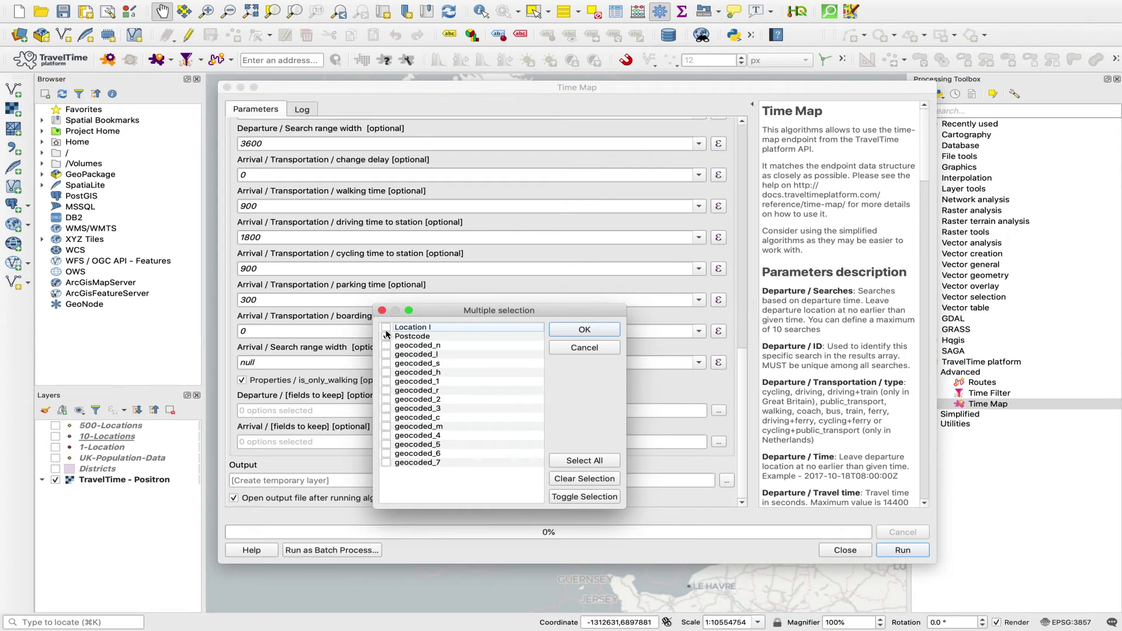
pyautogui.click(584, 330)
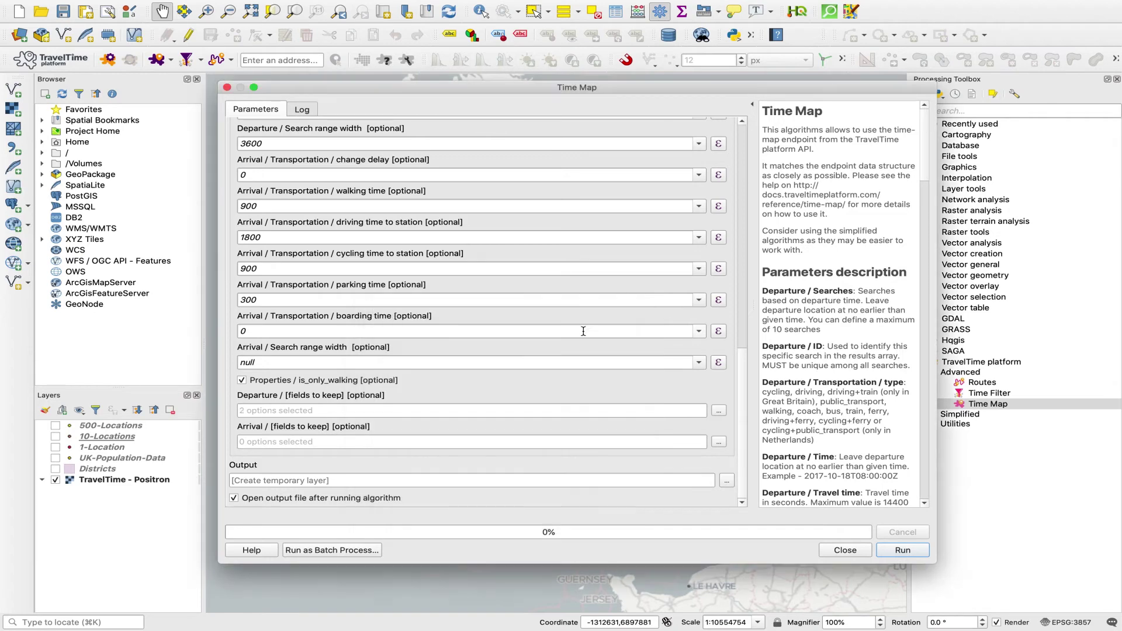
# Run Time Map and close the dialog once the London isochrone Output layer is added
pyautogui.click(903, 550)
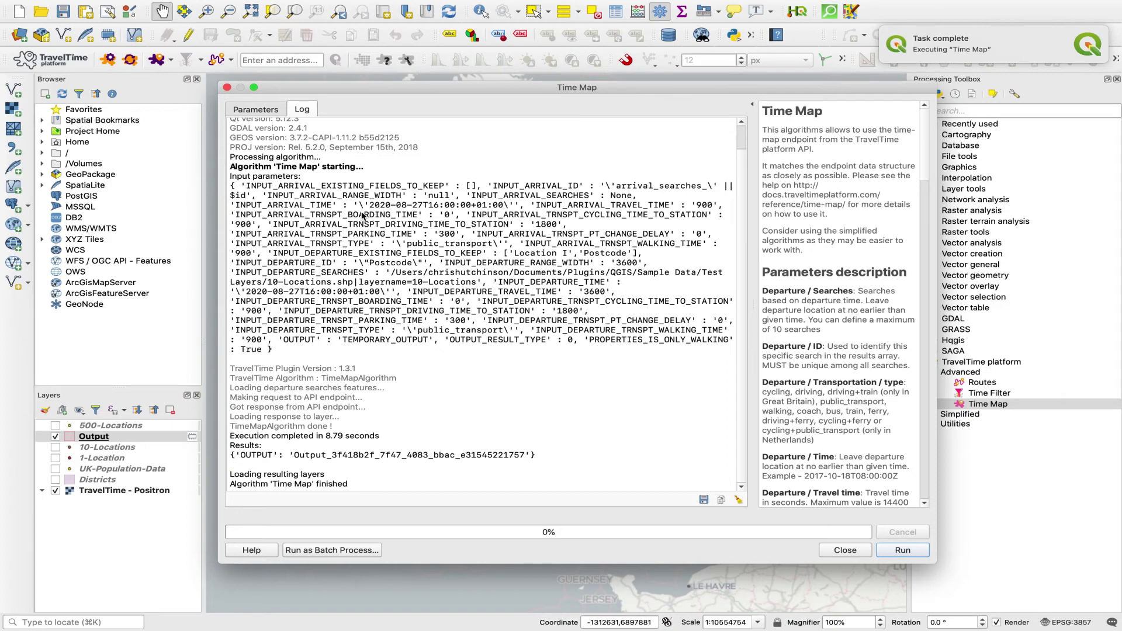
pyautogui.click(227, 87)
# Centre the map on the London isochrones and open the Output layer's attribute table
pyautogui.scroll(3, 716, 493)
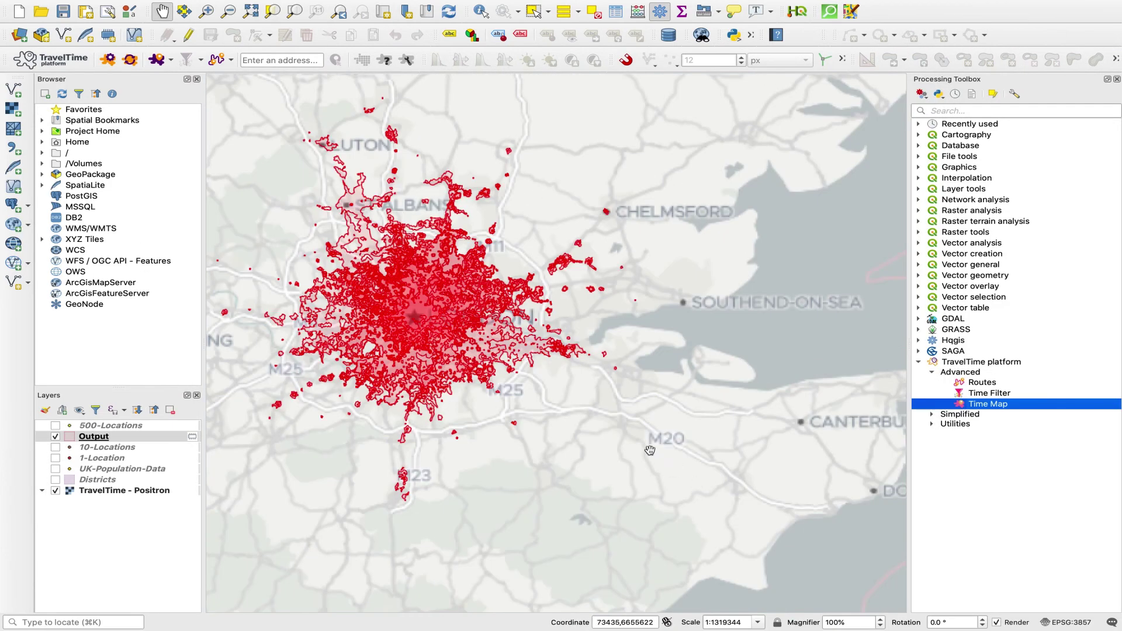
pyautogui.moveTo(529, 300); pyautogui.dragTo(671, 316)
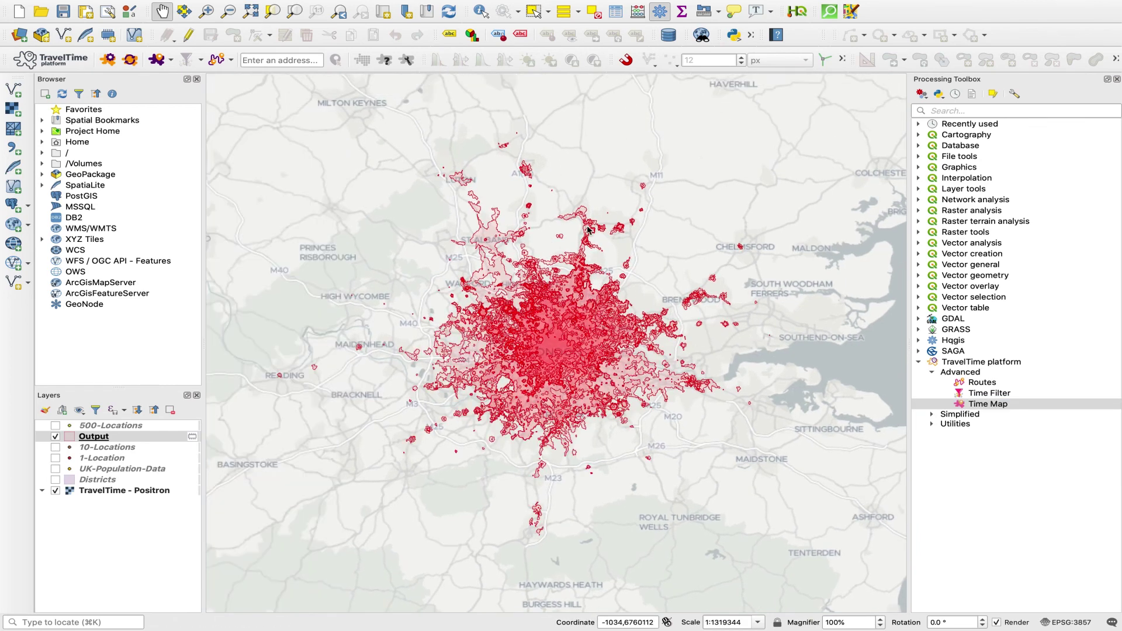
pyautogui.click(100, 438)
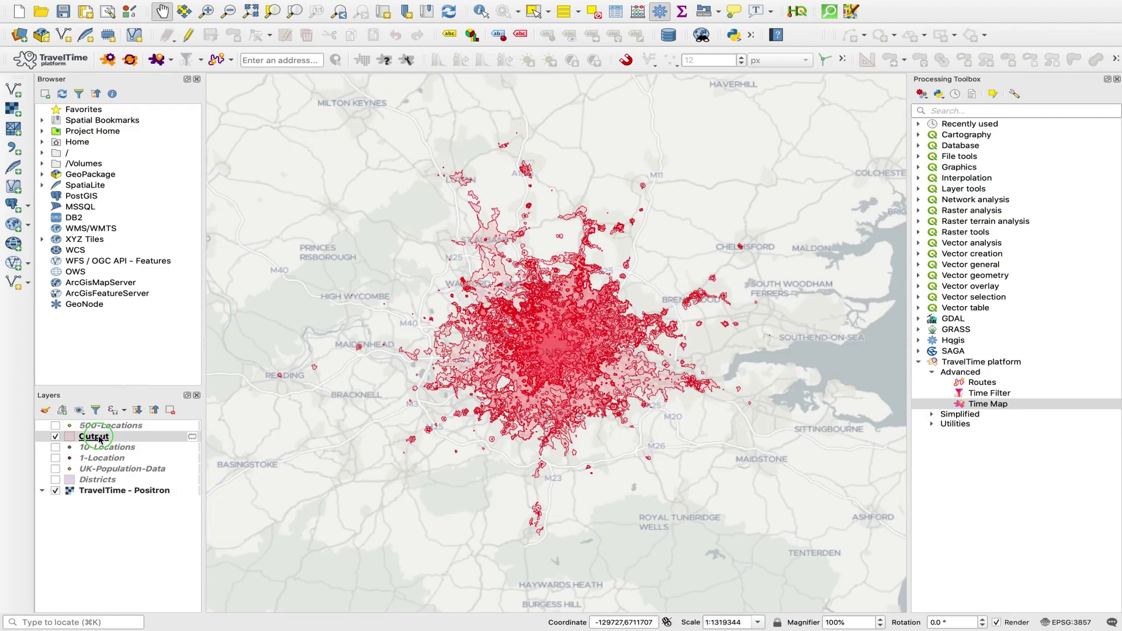
pyautogui.rightClick(99, 438)
pyautogui.click(164, 289)
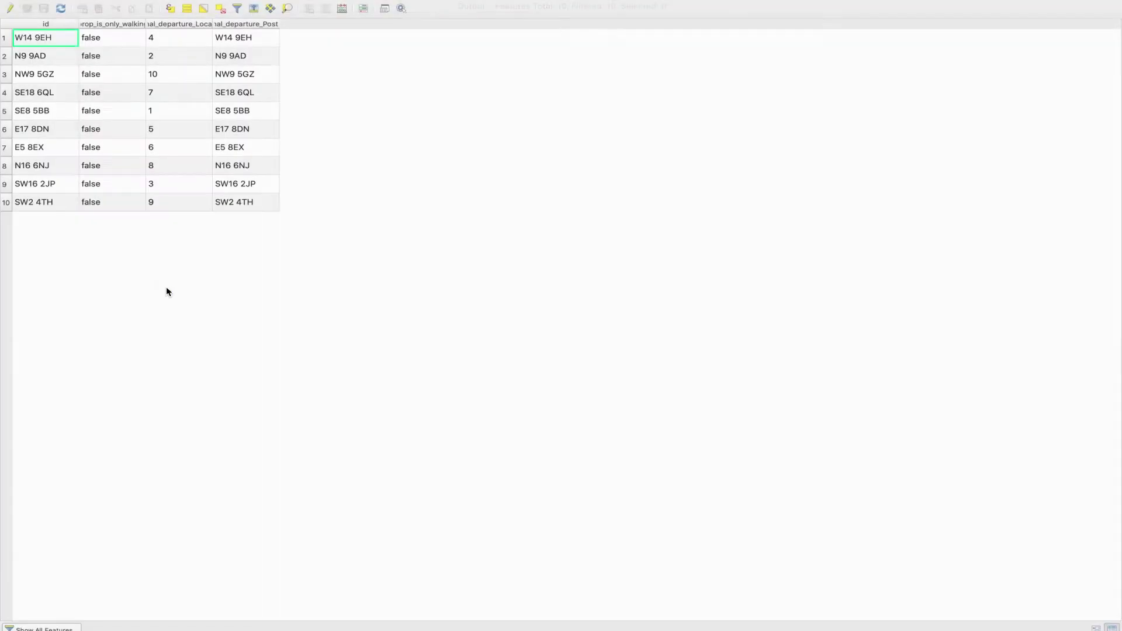
# Sort rows by id and widen the original_departure Location I and Postcode columns
pyautogui.click(46, 24)
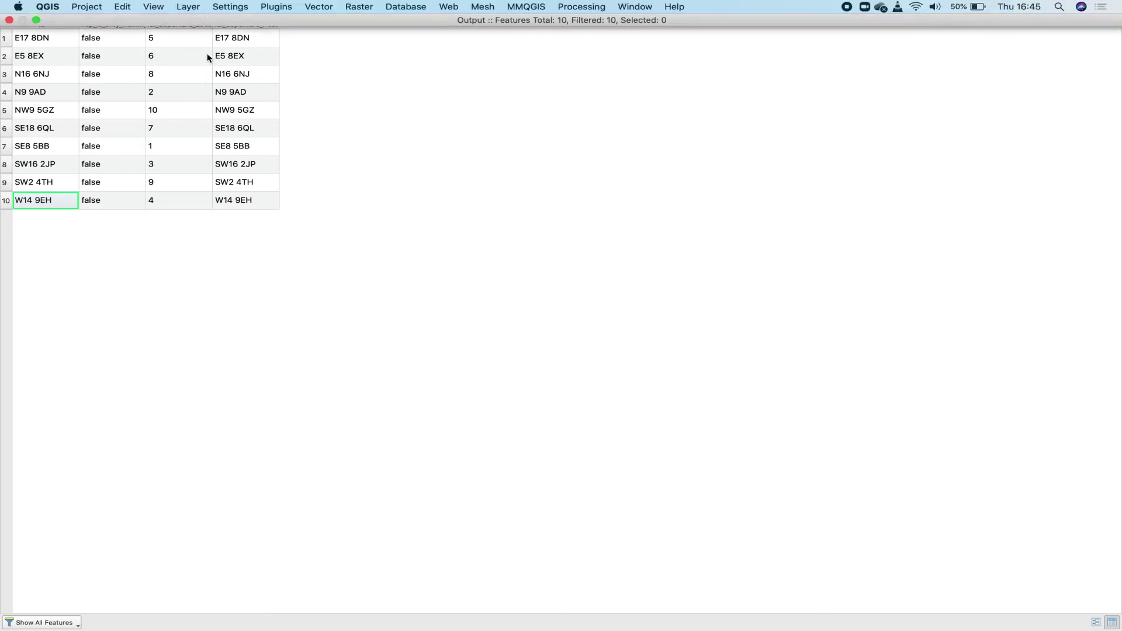
pyautogui.doubleClick(212, 24)
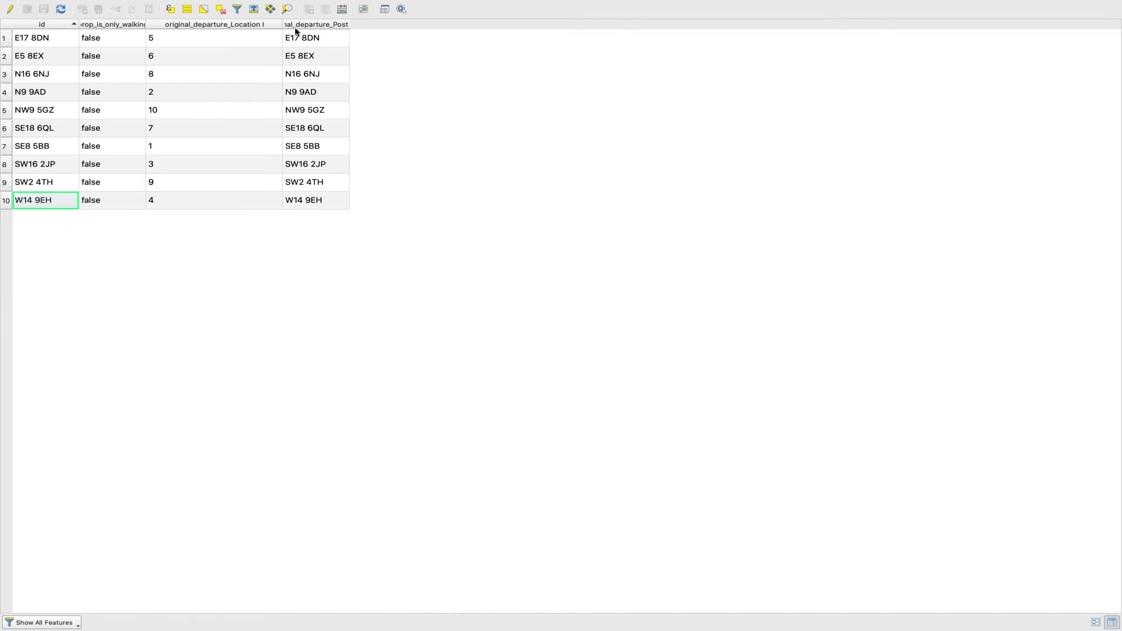
pyautogui.moveTo(350, 24); pyautogui.dragTo(452, 24)
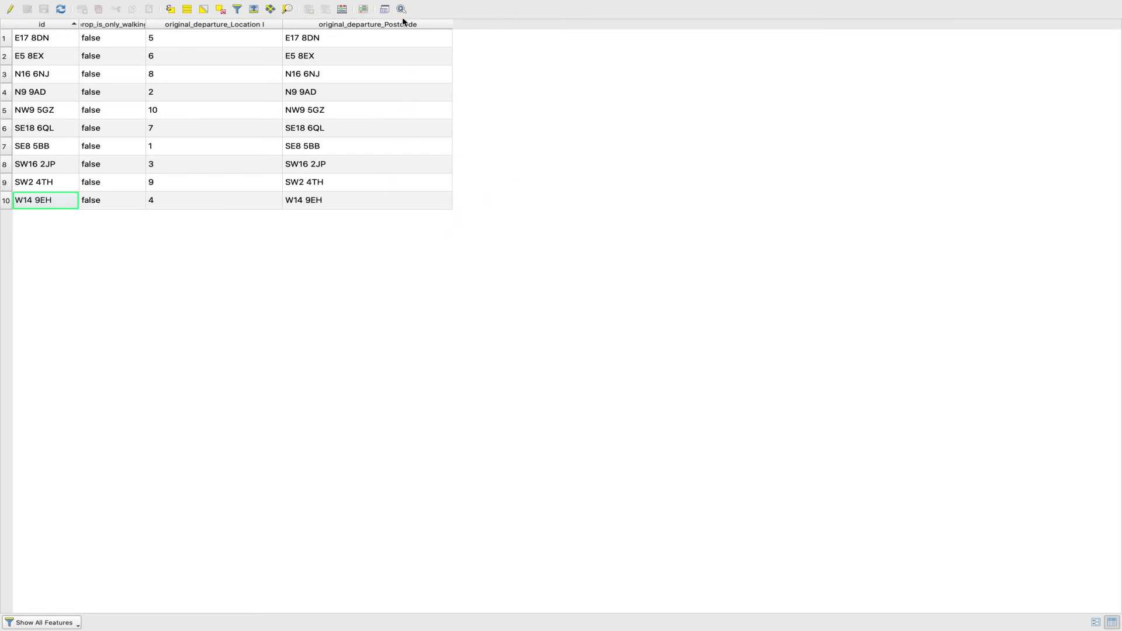
pyautogui.click(60, 45)
pyautogui.click(57, 58)
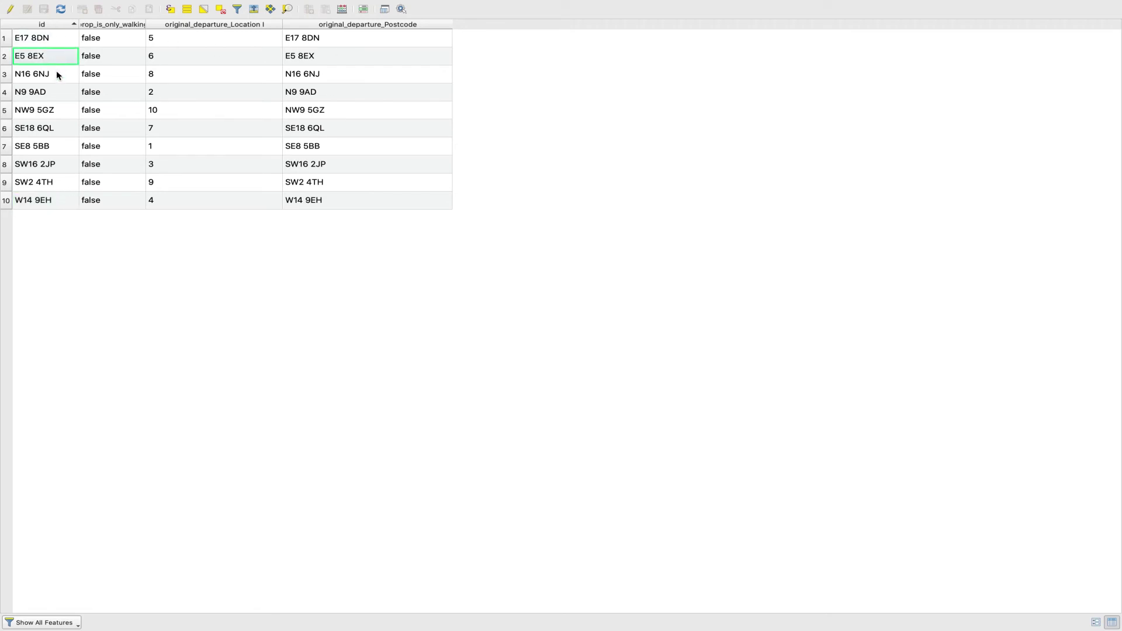
pyautogui.click(57, 74)
pyautogui.click(55, 93)
pyautogui.click(48, 113)
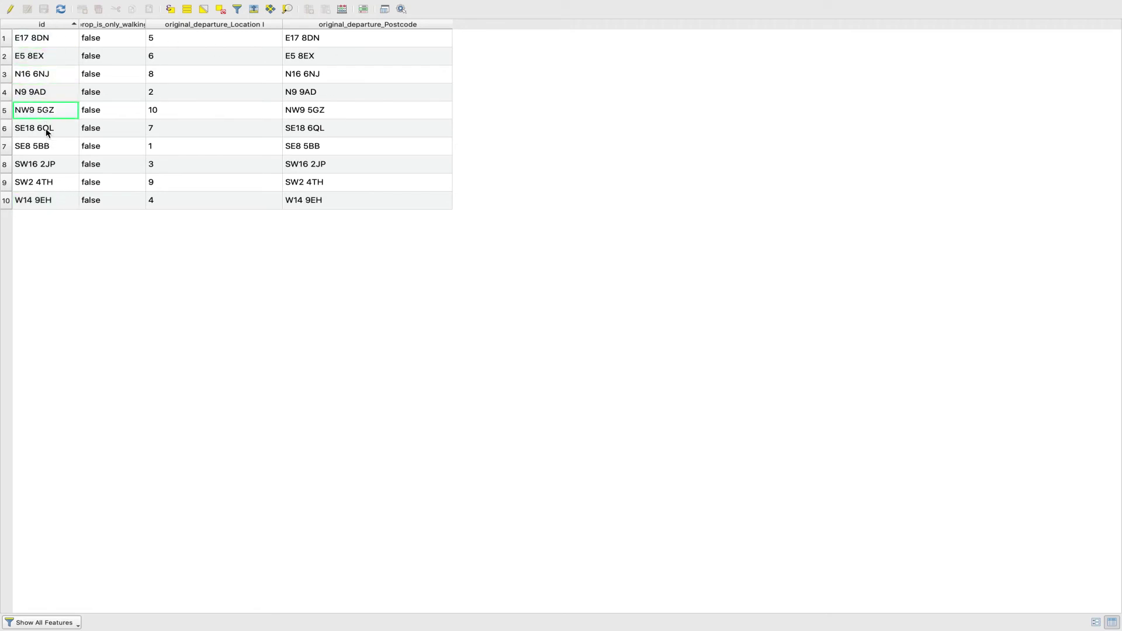
pyautogui.click(47, 129)
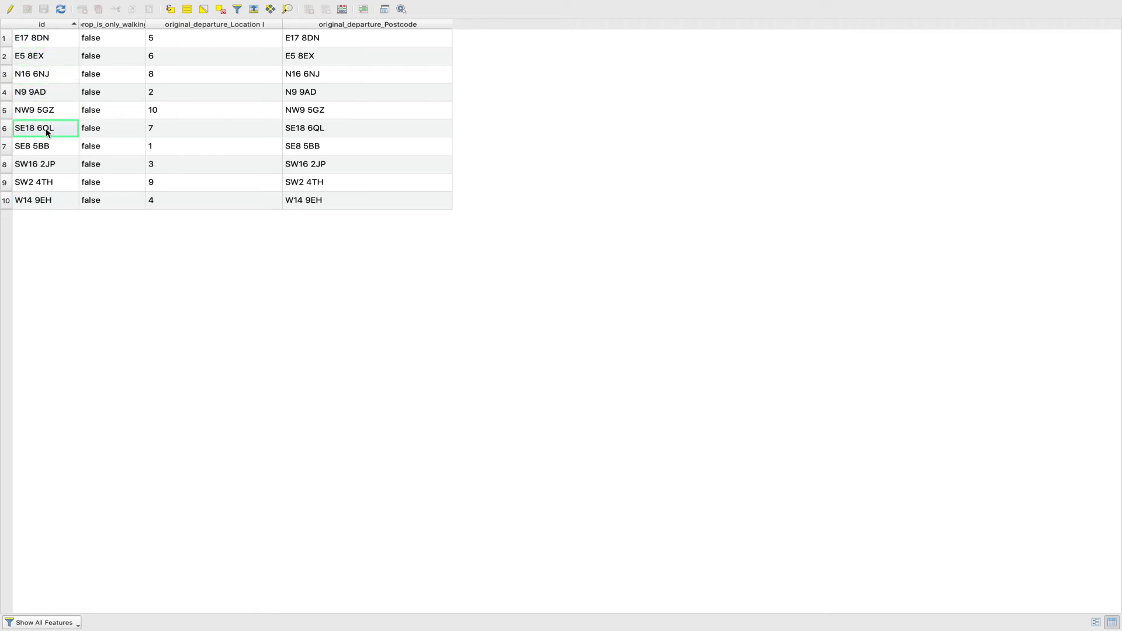
# Widen prop_is_only_walking and check its values read false down the rows
pyautogui.doubleClick(145, 25)
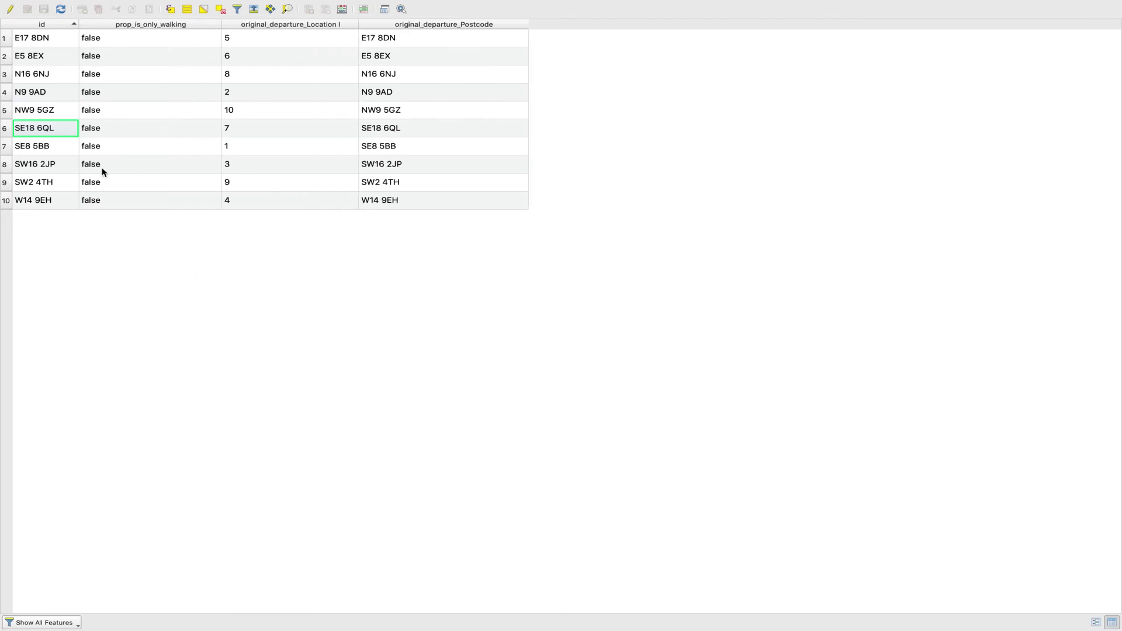
pyautogui.click(125, 38)
pyautogui.click(132, 56)
pyautogui.click(136, 36)
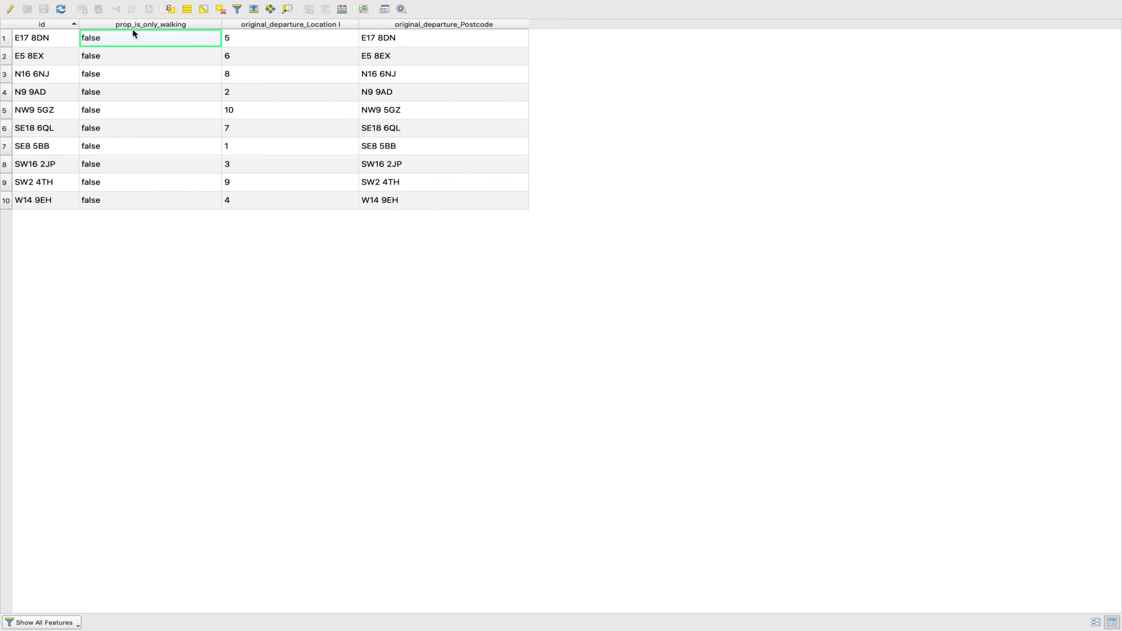
pyautogui.click(111, 57)
pyautogui.click(117, 74)
pyautogui.click(116, 92)
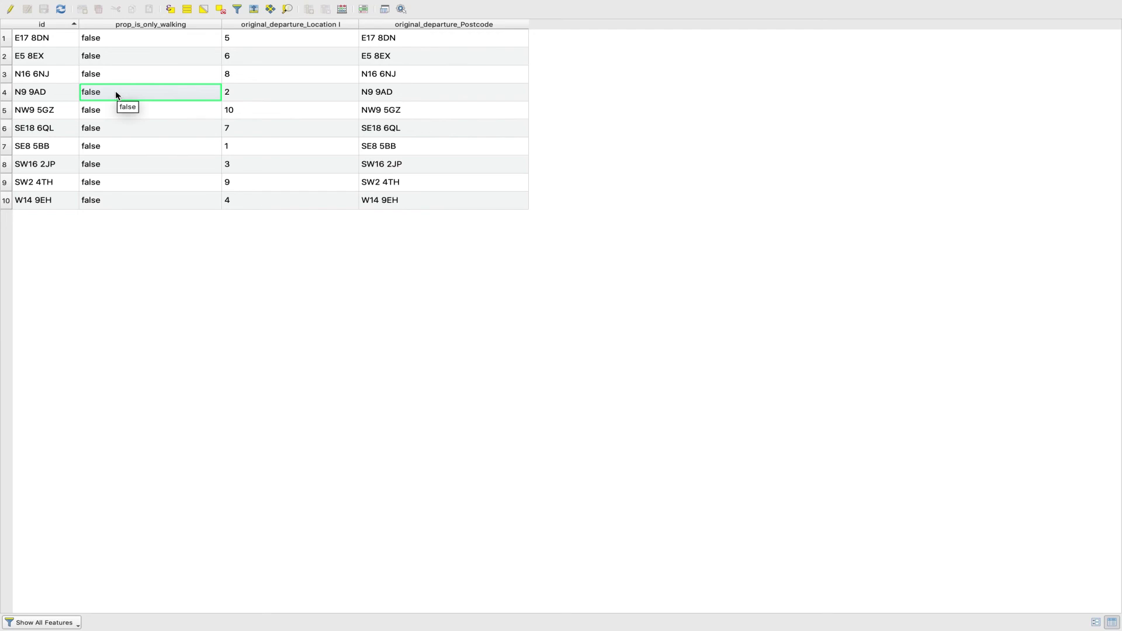
pyautogui.click(113, 125)
pyautogui.click(115, 198)
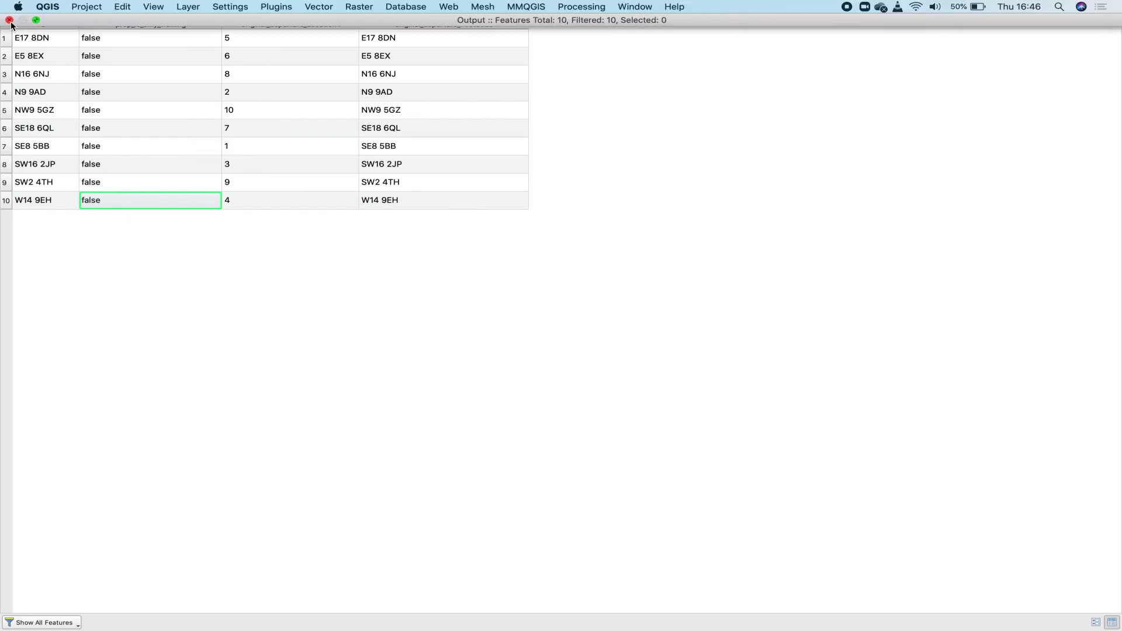
# Close the Output attribute table and select the TravelTime Advanced Routes algorithm
pyautogui.click(10, 20)
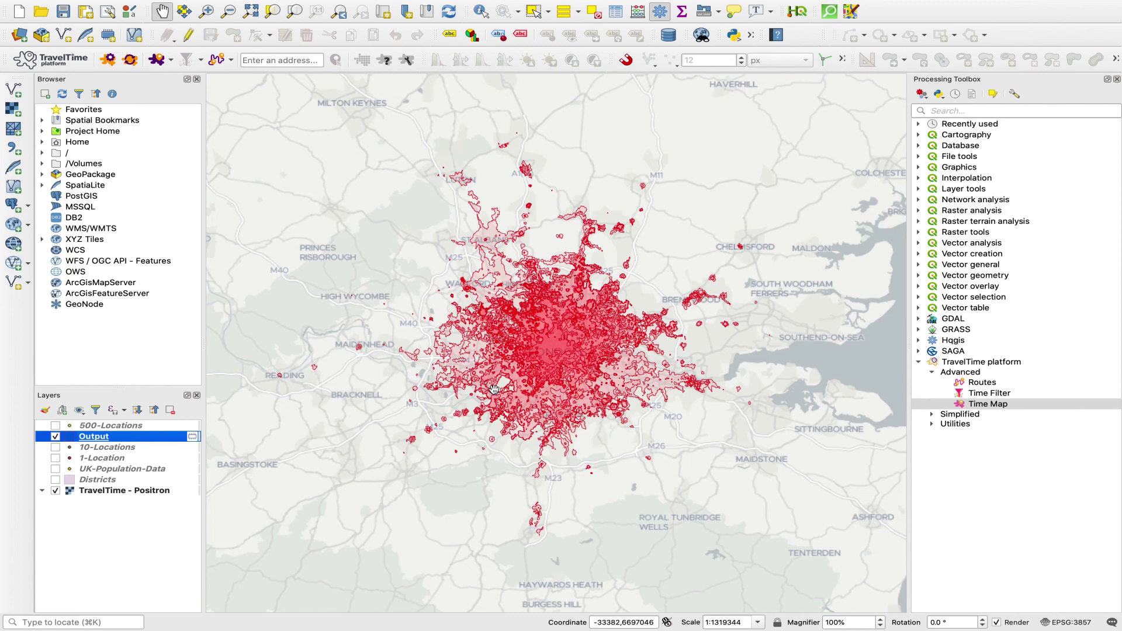
pyautogui.click(988, 384)
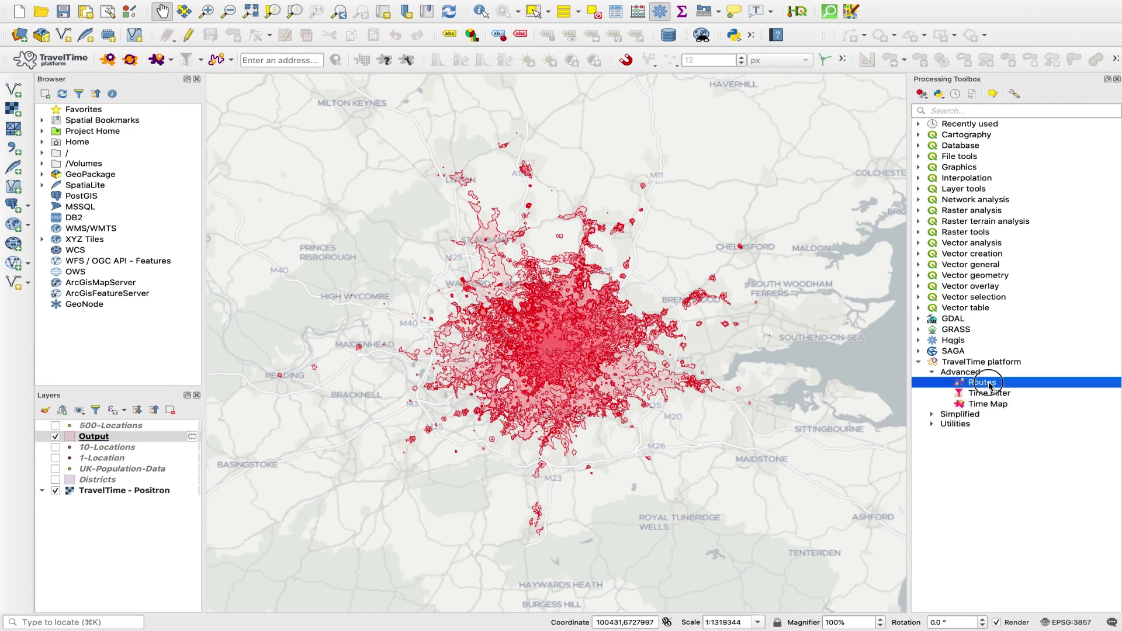